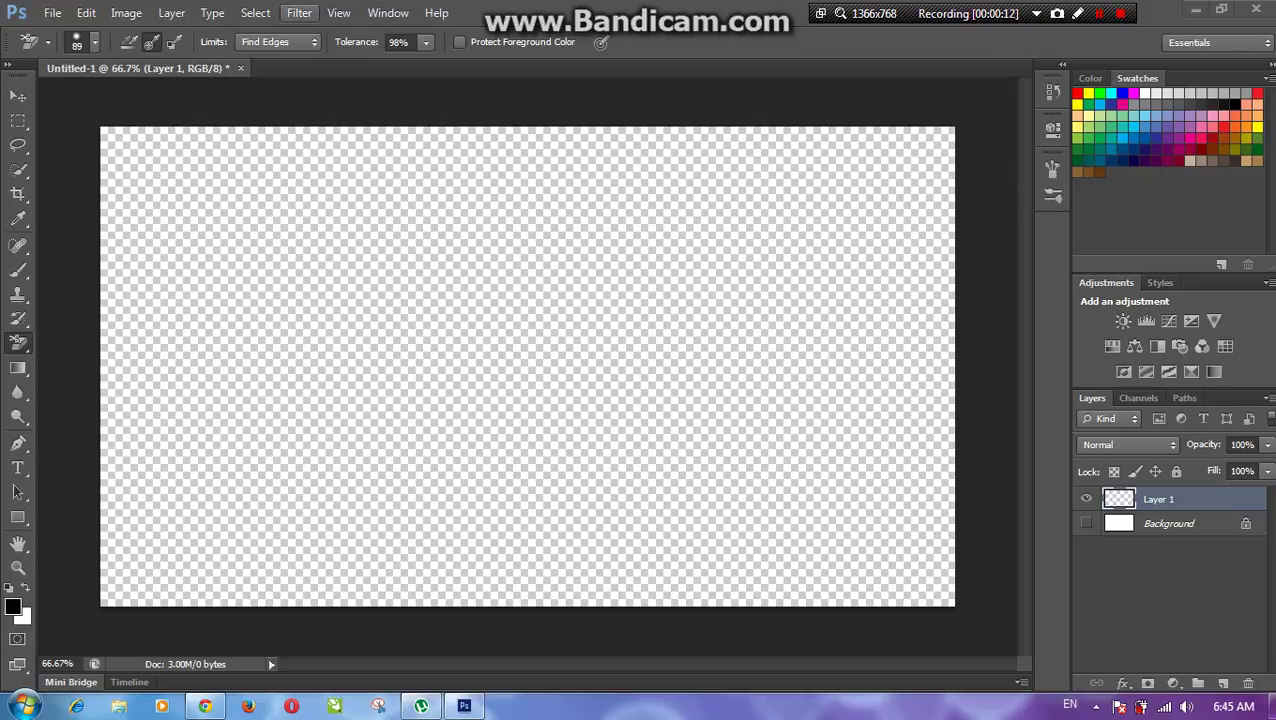
Fill the empty Layer 1 with the Clouds render filter
{"action": "left_click", "coordinate": [299, 12]}
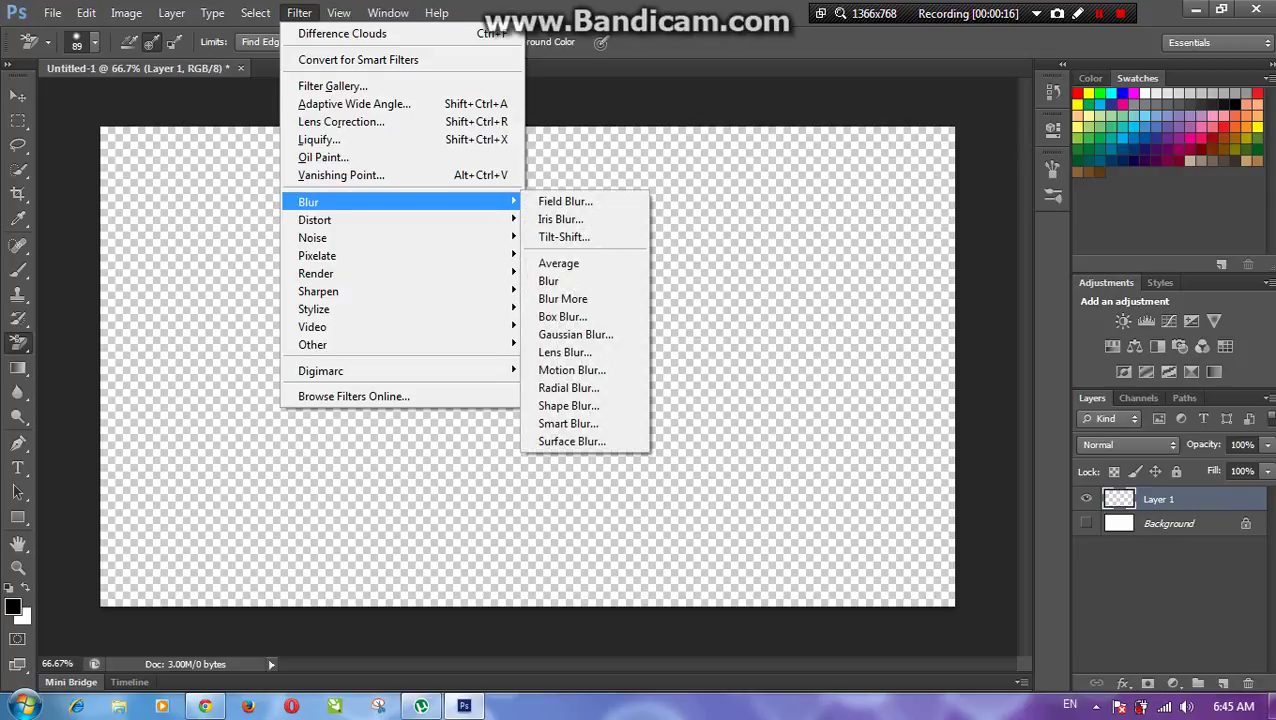
{"action": "mouse_move", "coordinate": [316, 273]}
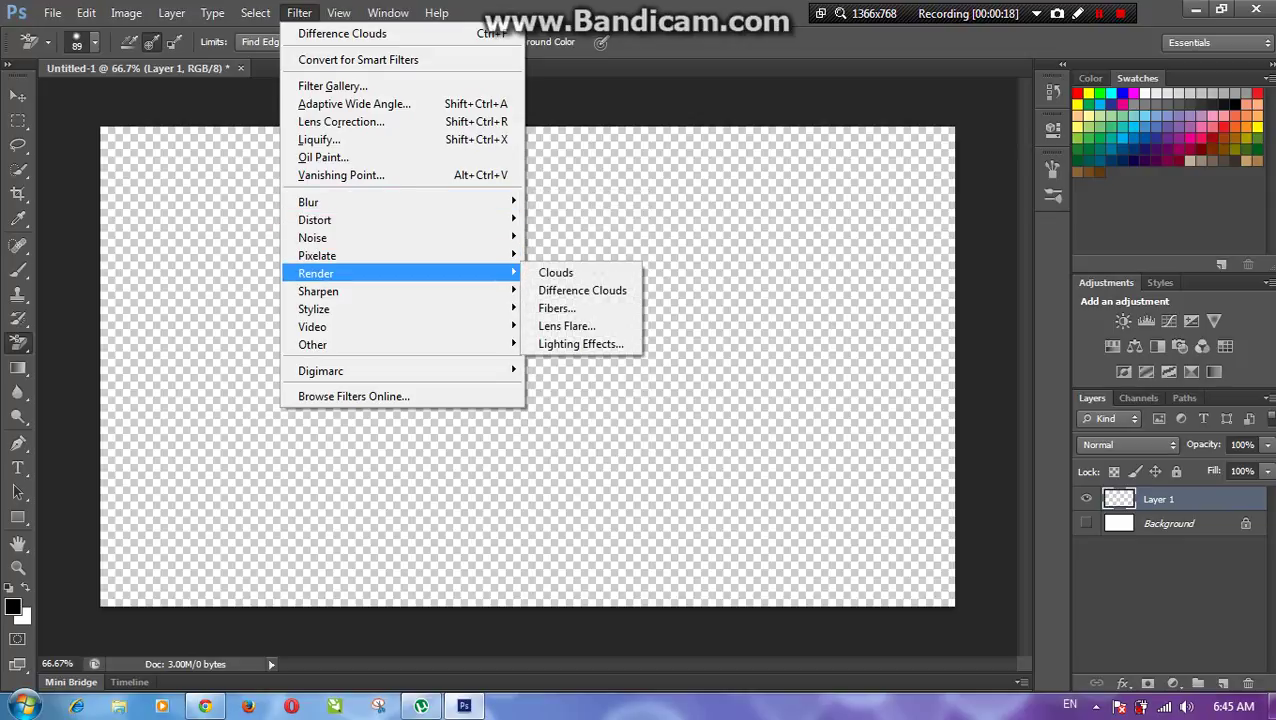
{"action": "left_click", "coordinate": [556, 272]}
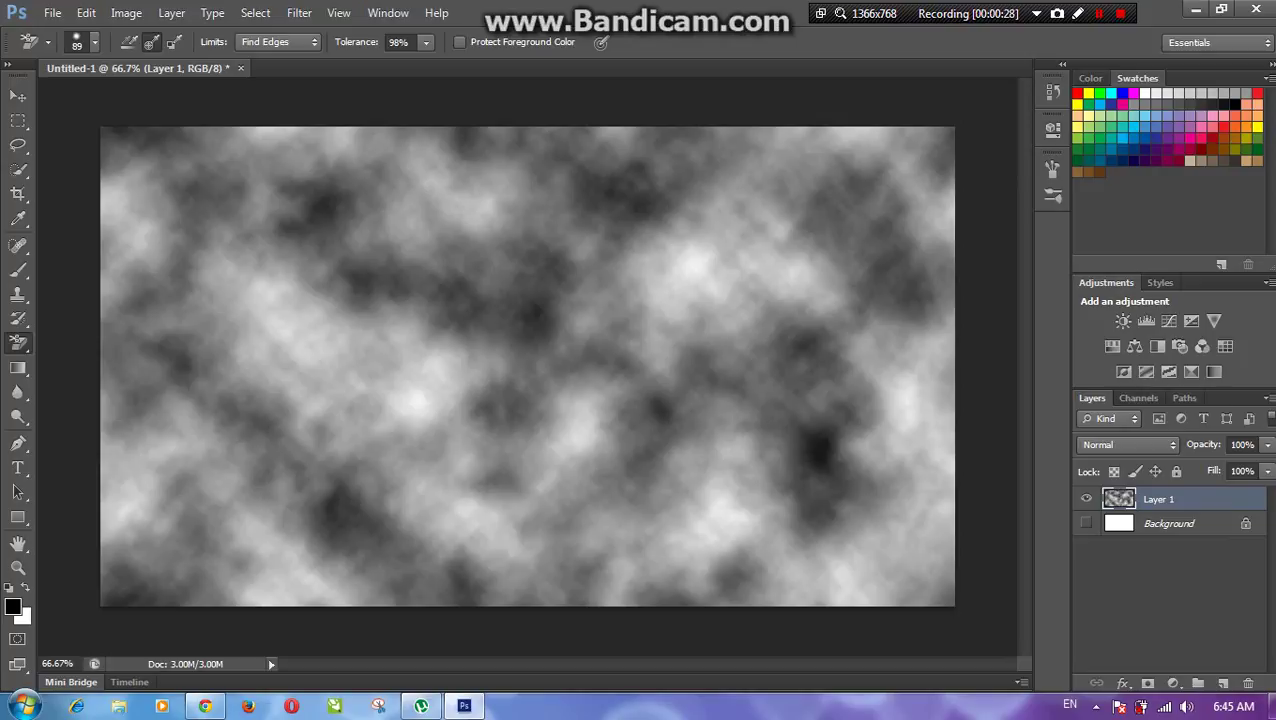
Apply the Difference Clouds render filter to Layer 1
{"action": "left_click", "coordinate": [255, 12]}
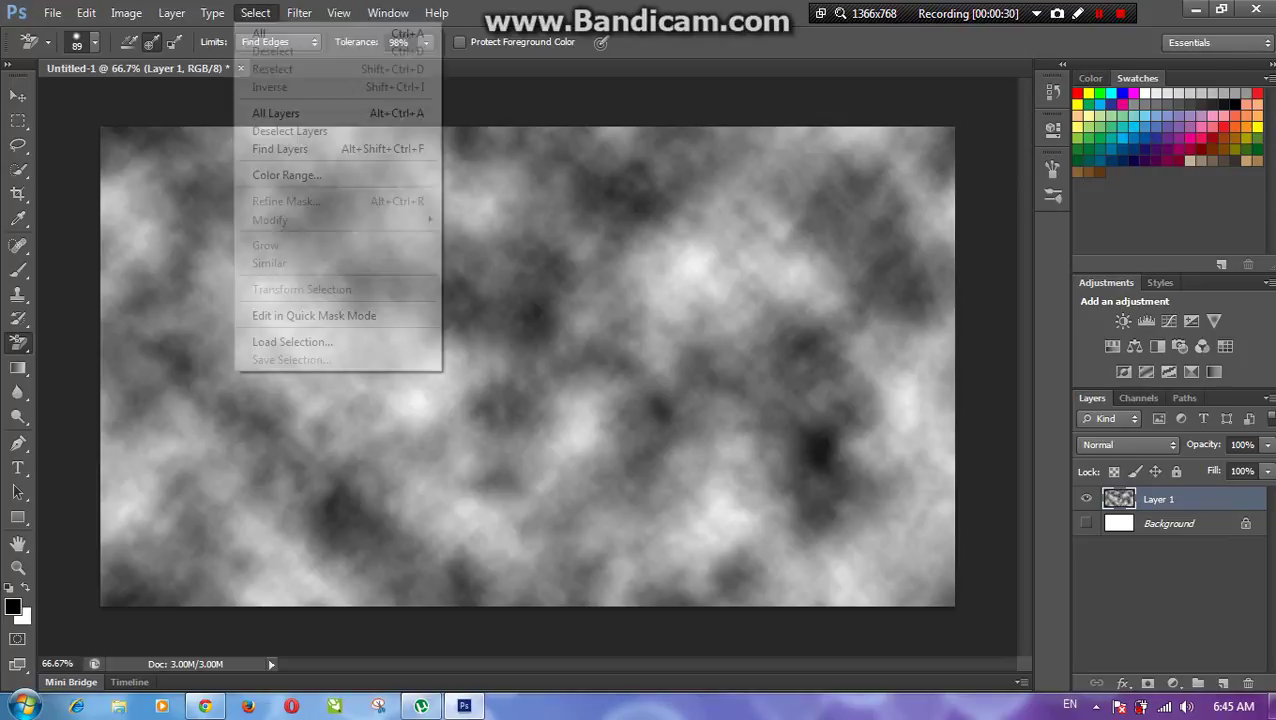
{"action": "mouse_move", "coordinate": [299, 12]}
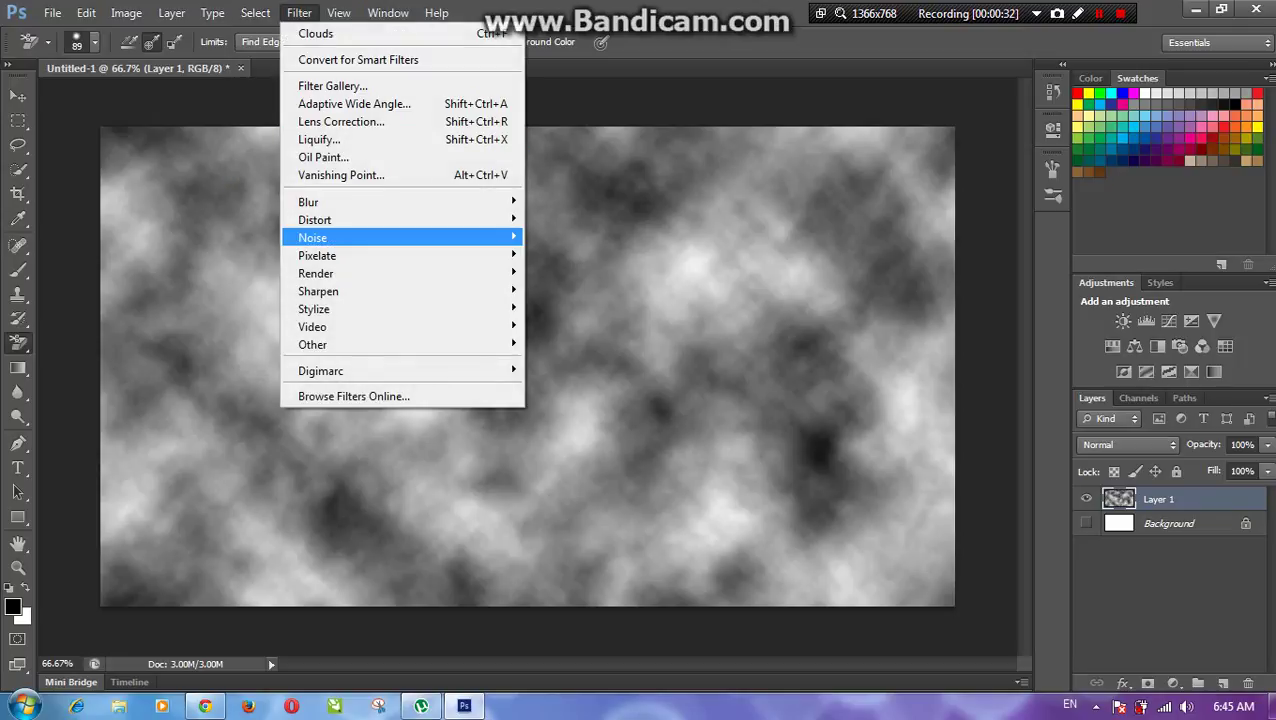
{"action": "mouse_move", "coordinate": [340, 255]}
{"action": "mouse_move", "coordinate": [400, 273]}
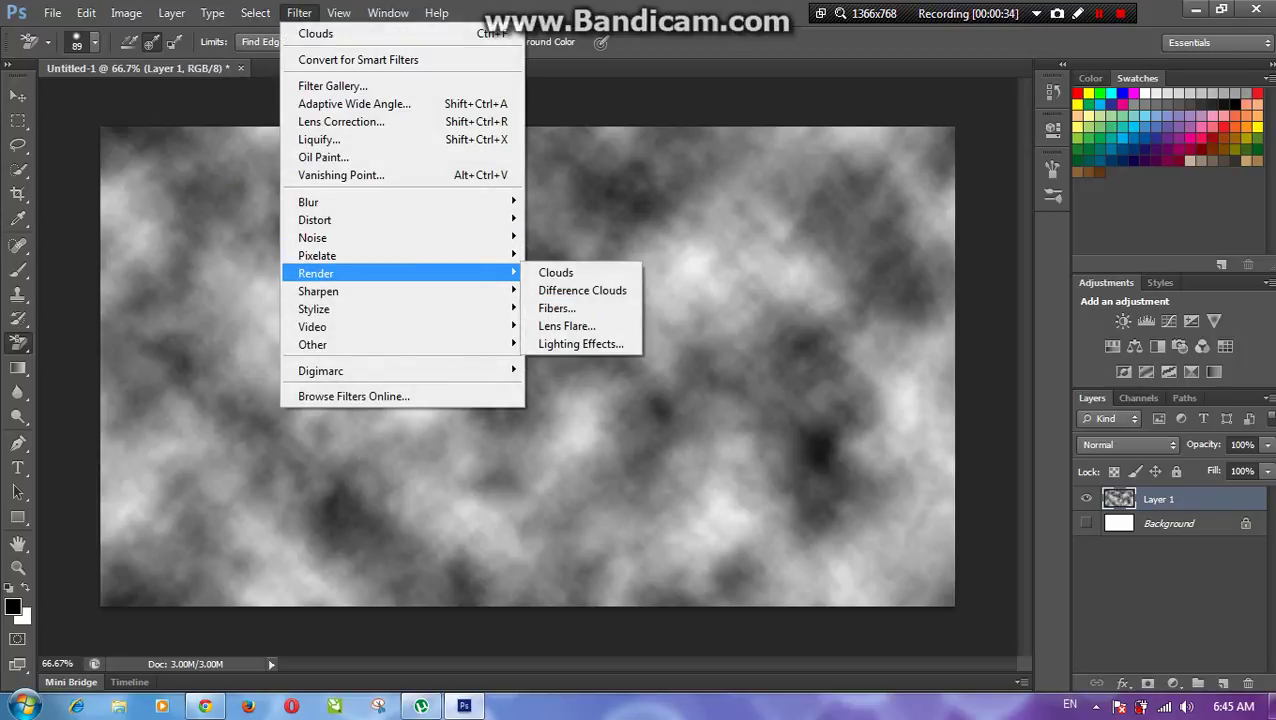
{"action": "left_click", "coordinate": [582, 290]}
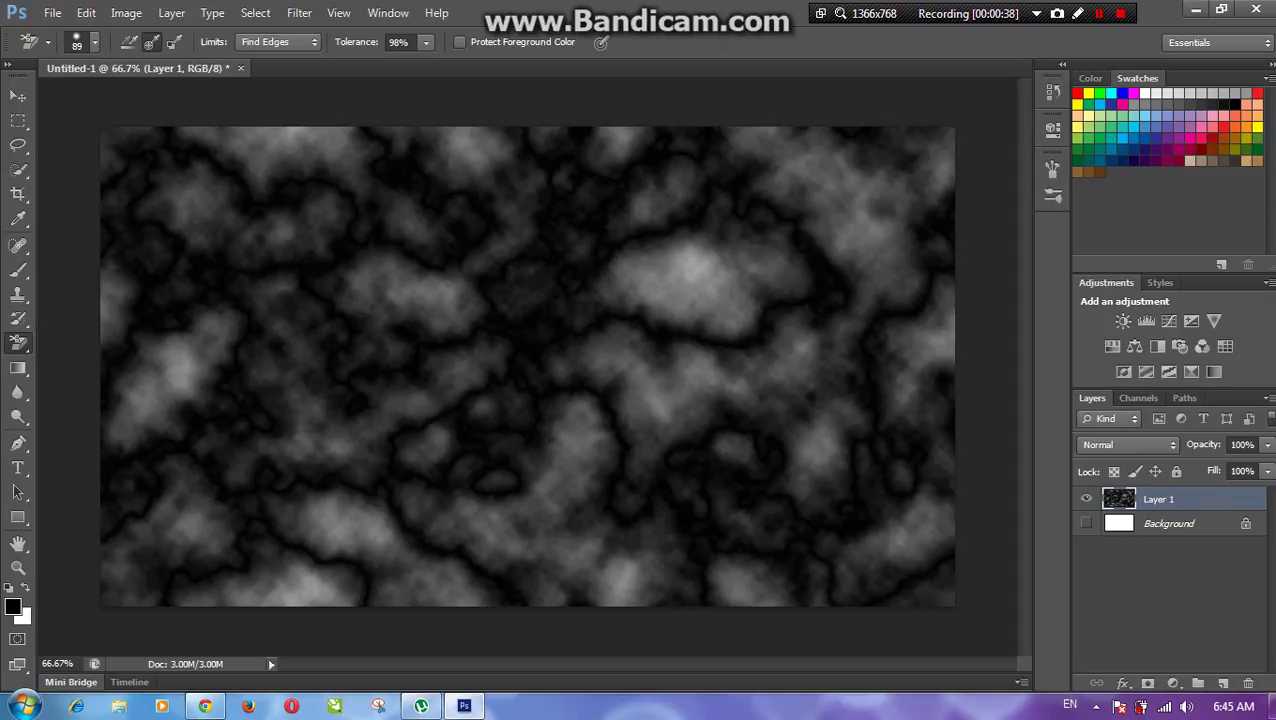
Adjust Layer 1's Levels with a midtone input of 3.4 and a white input level of 64
{"action": "key", "text": "alt+i"}
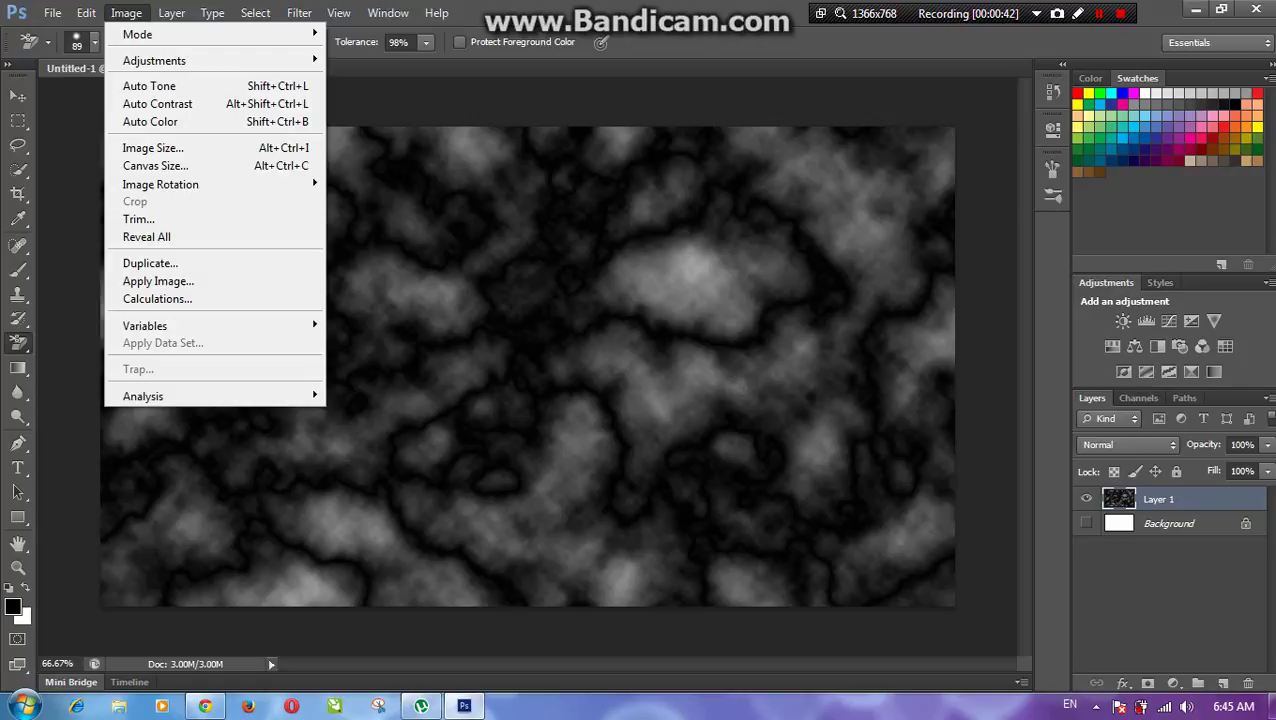
{"action": "key", "text": "Down"}
{"action": "key", "text": "Down"}
{"action": "key", "text": "Right"}
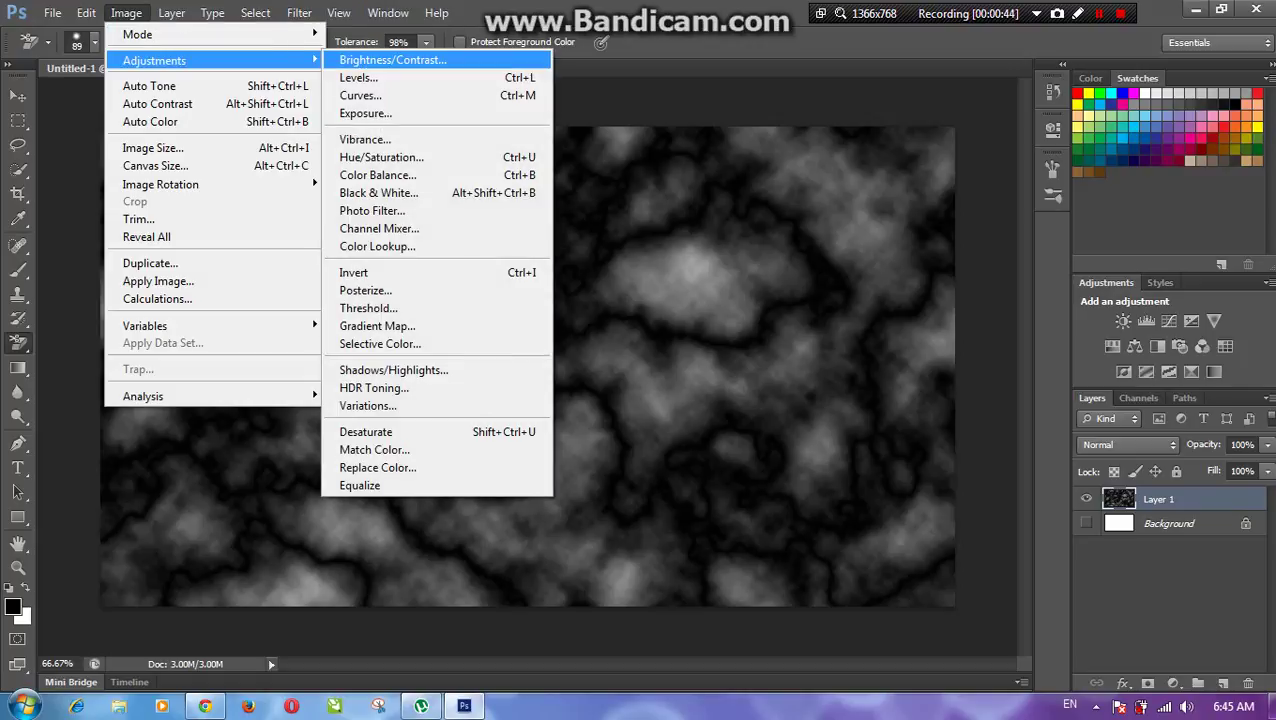
{"action": "key", "text": "Down"}
{"action": "key", "text": "Return"}
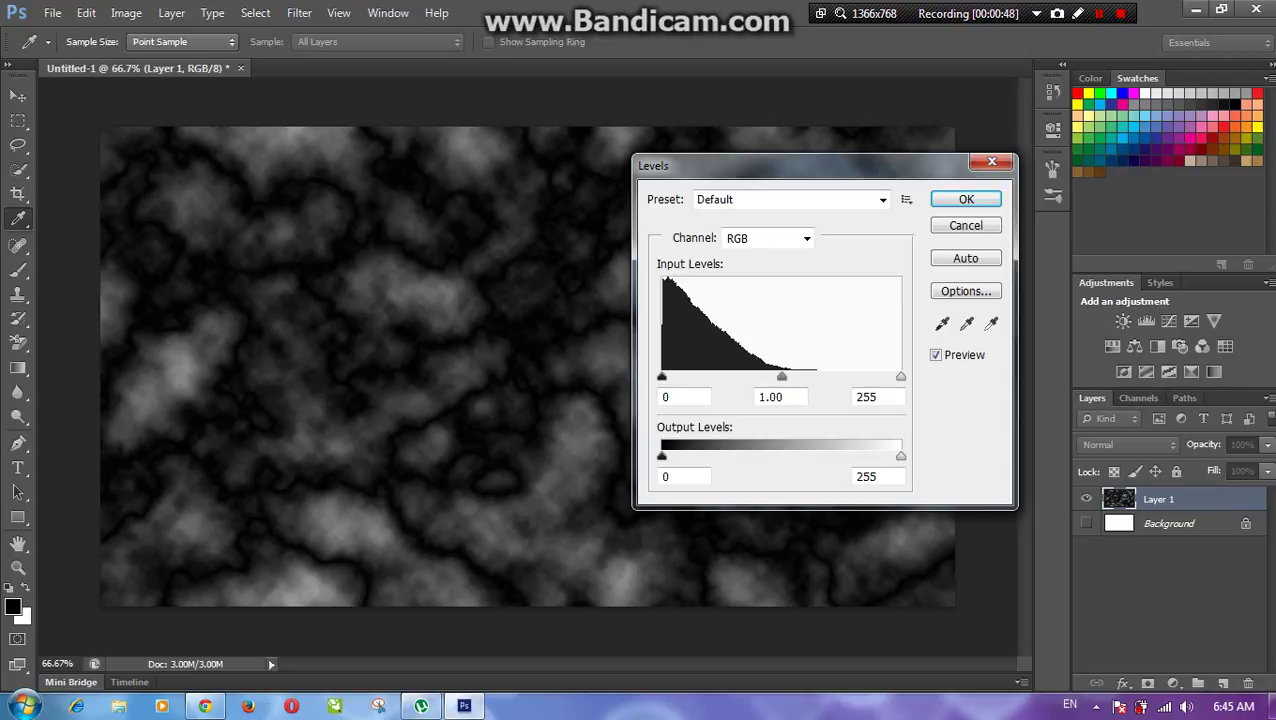
{"action": "left_click", "coordinate": [770, 397]}
{"action": "type", "text": "3.4"}
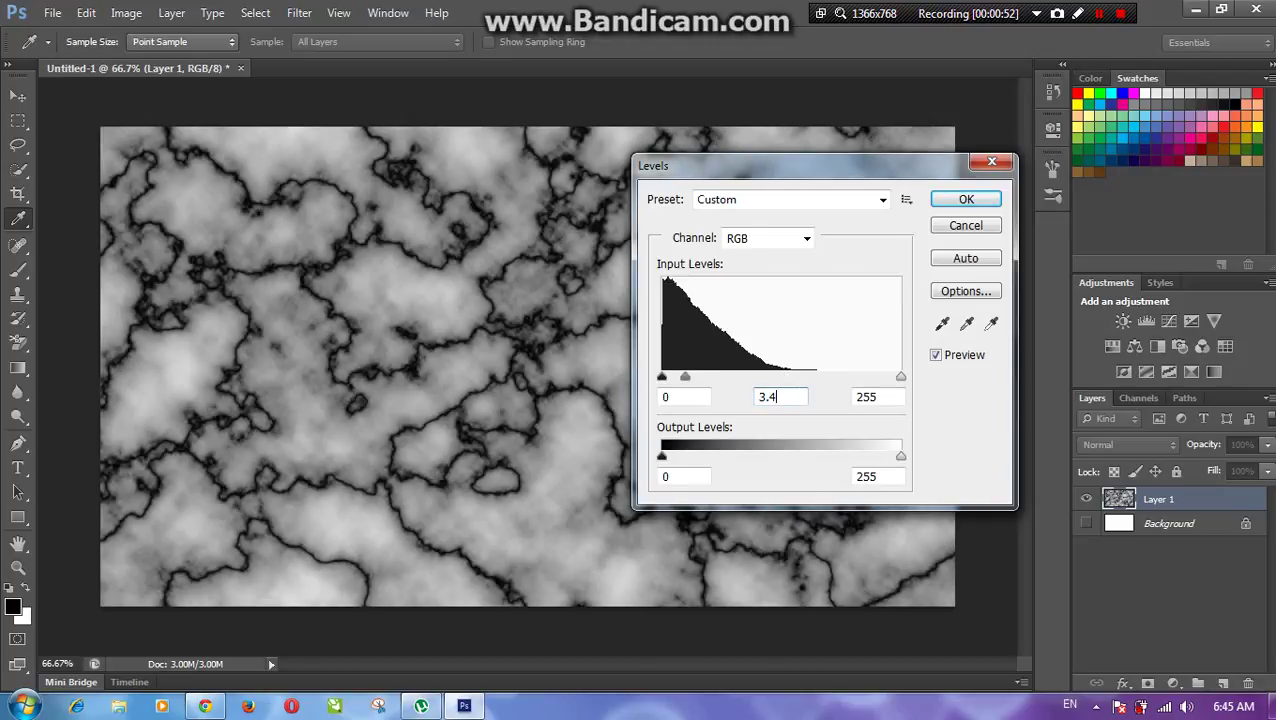
{"action": "key", "text": "Tab"}
{"action": "type", "text": "64"}
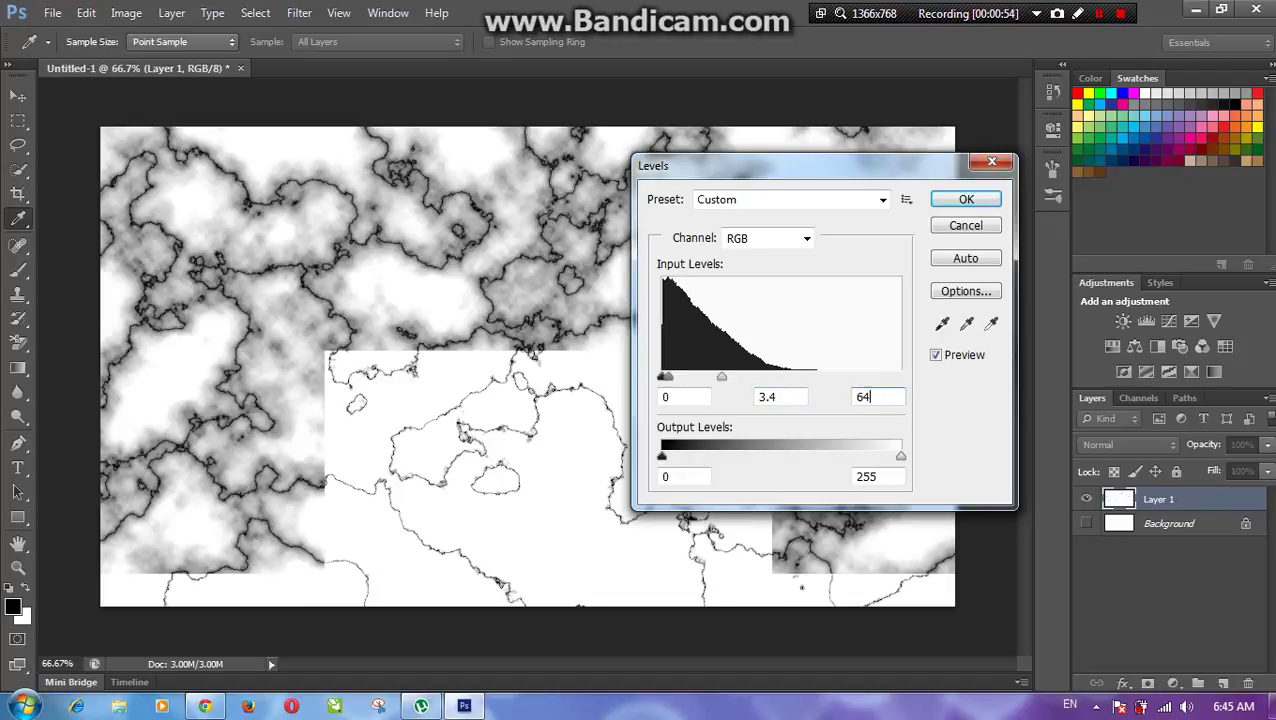
{"action": "key", "text": "Return"}
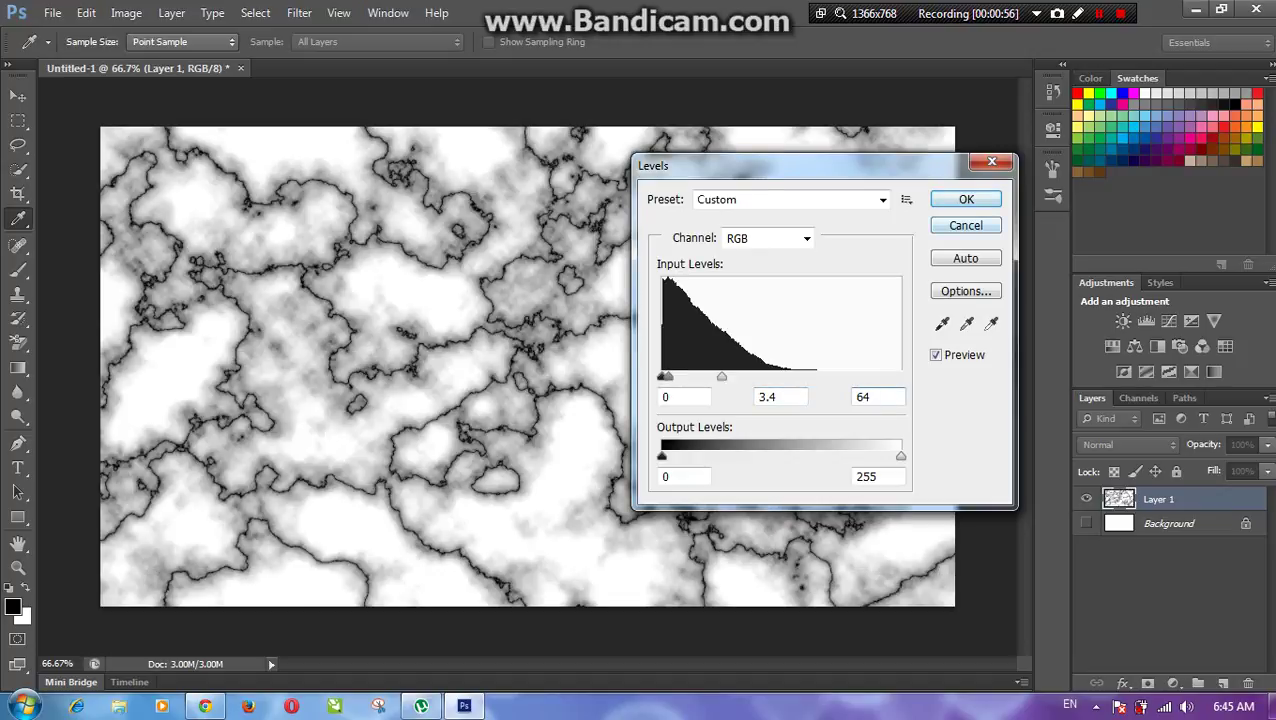
{"action": "key", "text": "e"}
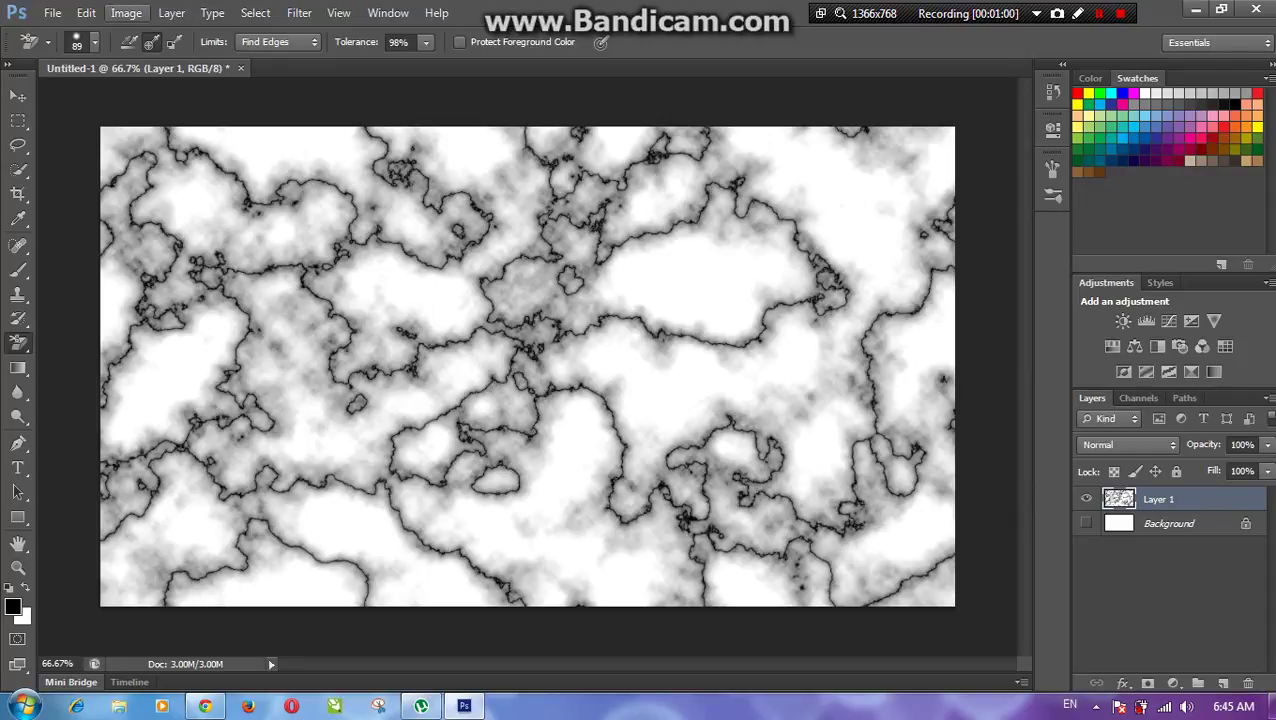
Invert the colours of Layer 1
{"action": "left_click", "coordinate": [126, 12]}
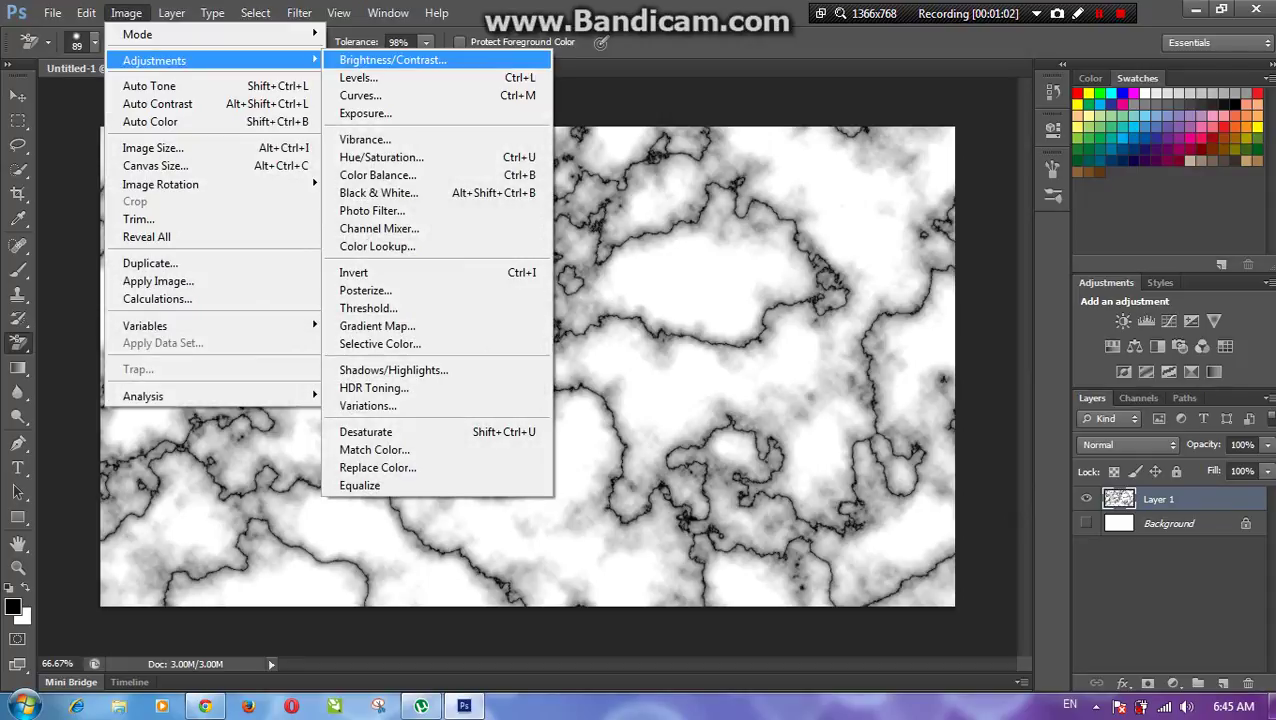
{"action": "mouse_move", "coordinate": [154, 60]}
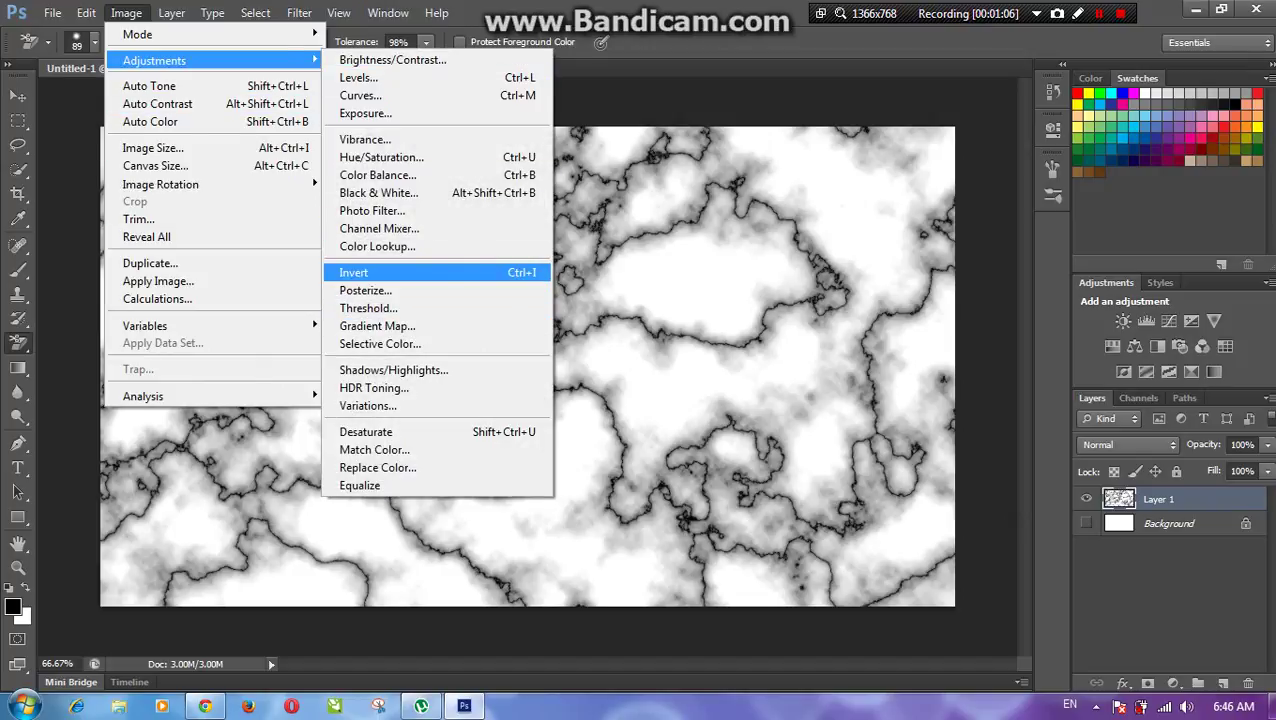
{"action": "left_click", "coordinate": [360, 272]}
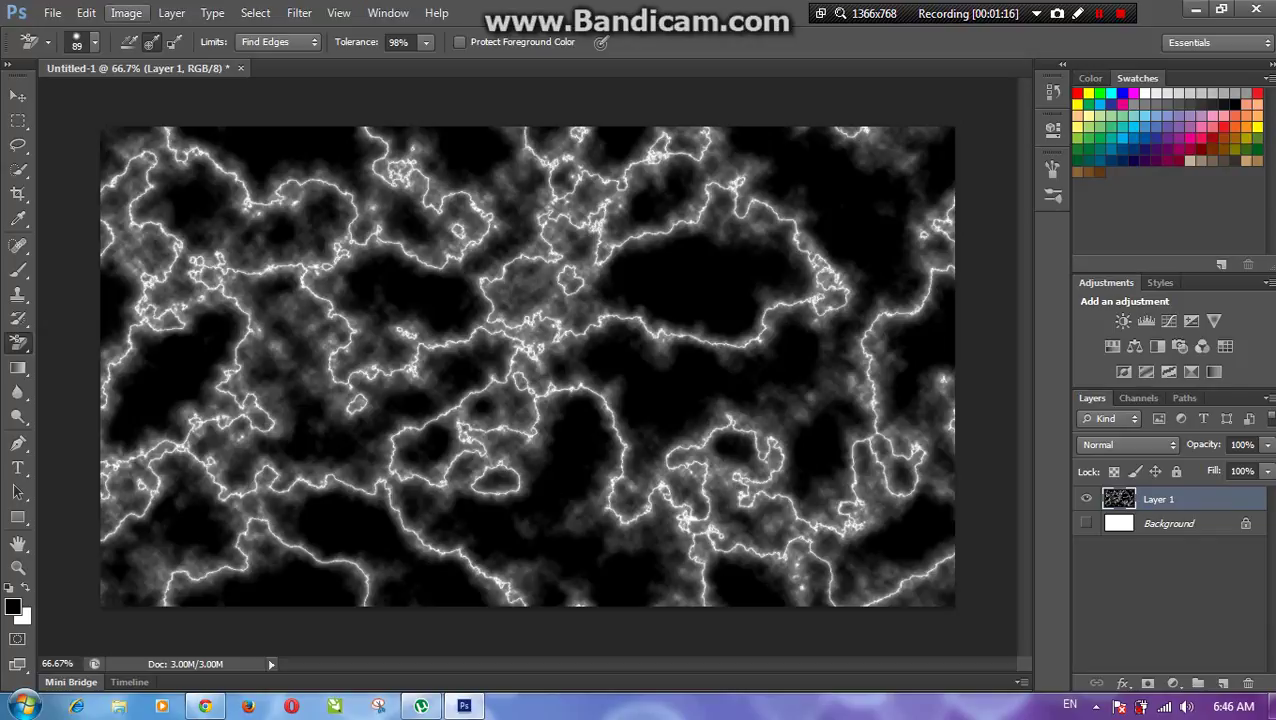
Colorize Layer 1 with Hue/Saturation, using hue 249, saturation 84 and lightness -5
{"action": "left_click", "coordinate": [126, 12]}
{"action": "mouse_move", "coordinate": [155, 60]}
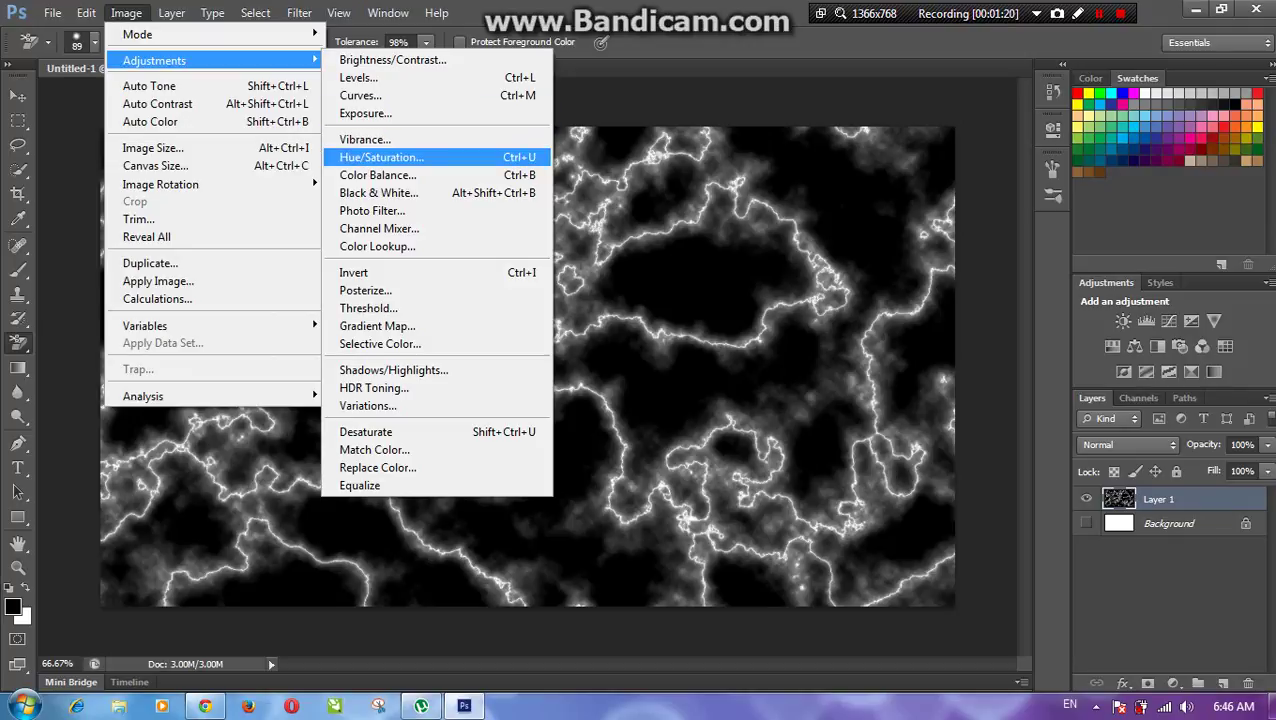
{"action": "left_click", "coordinate": [381, 157]}
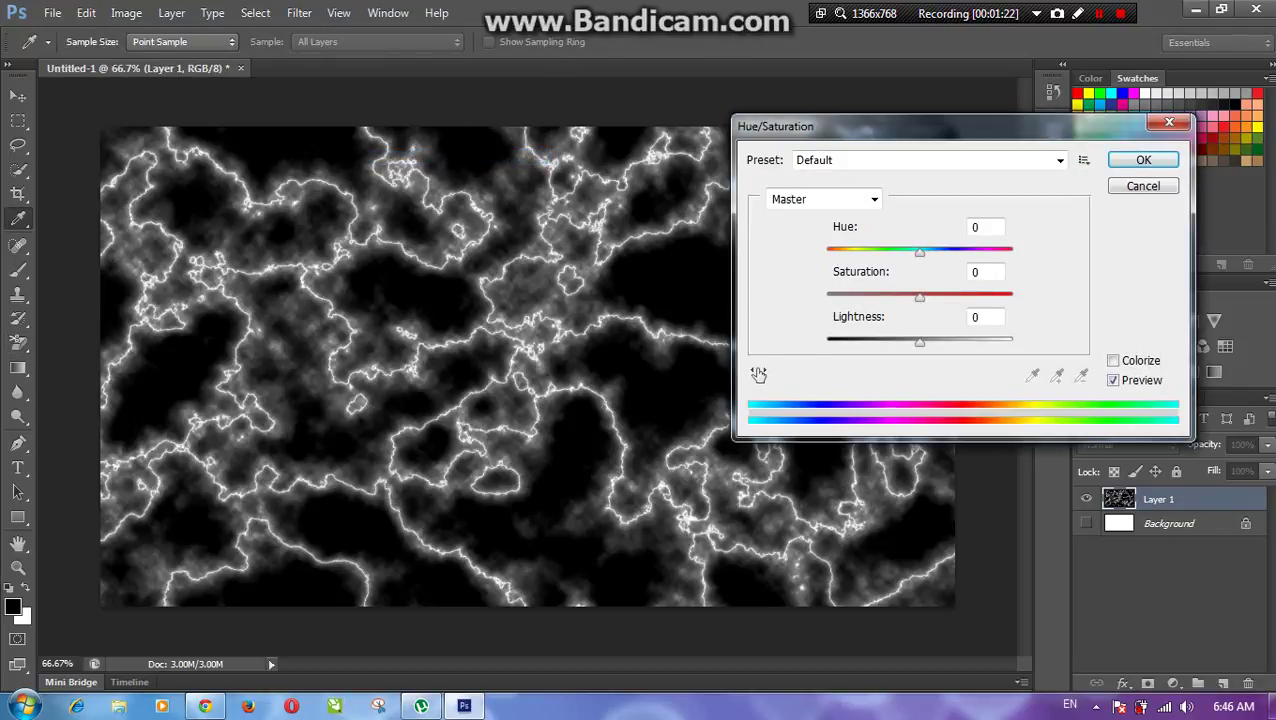
{"action": "left_click_drag", "start_coordinate": [920, 126], "coordinate": [862, 113]}
{"action": "left_click", "coordinate": [1054, 347]}
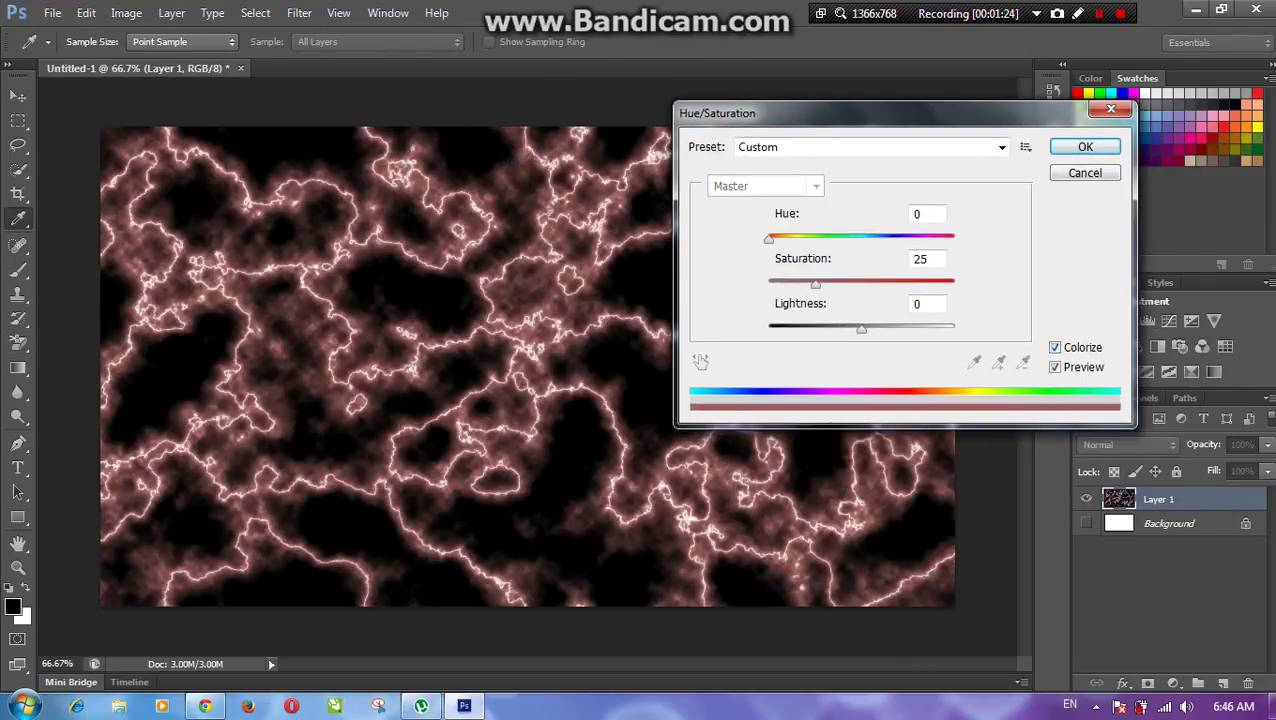
{"action": "left_click_drag", "start_coordinate": [760, 112], "coordinate": [876, 105]}
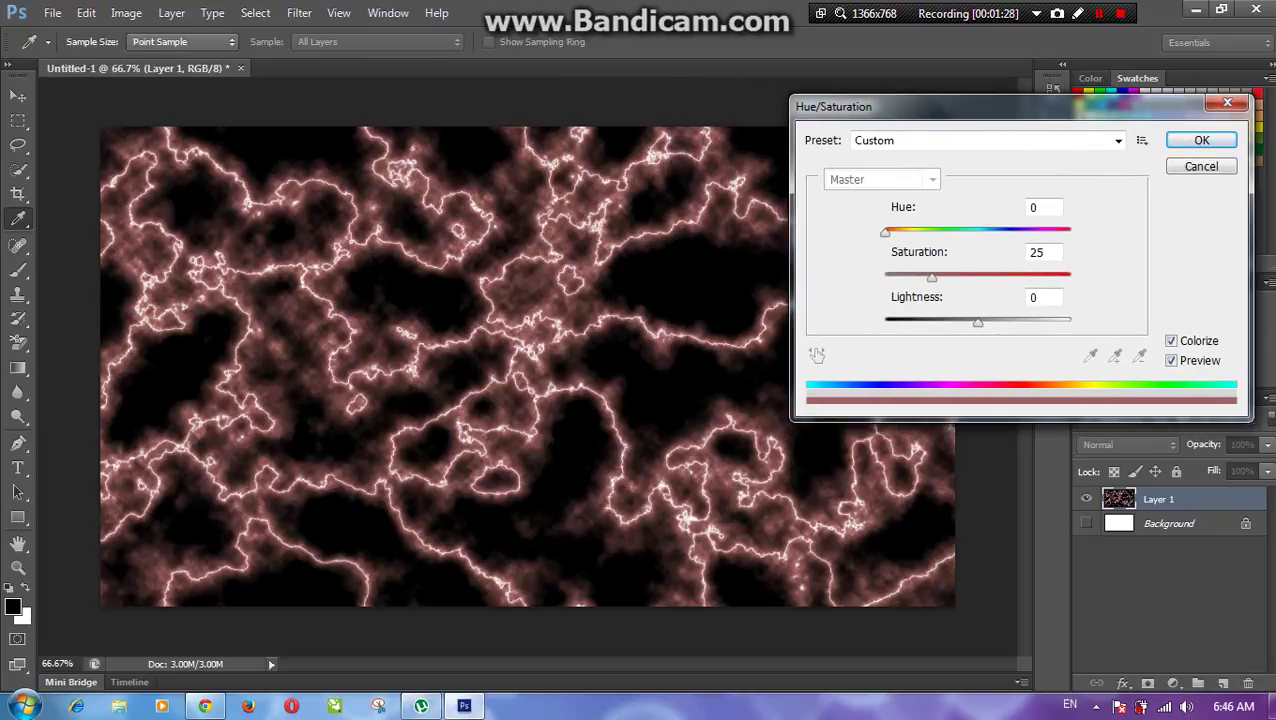
{"action": "left_click_drag", "start_coordinate": [885, 232], "coordinate": [1014, 232]}
{"action": "left_click_drag", "start_coordinate": [931, 277], "coordinate": [1040, 277]}
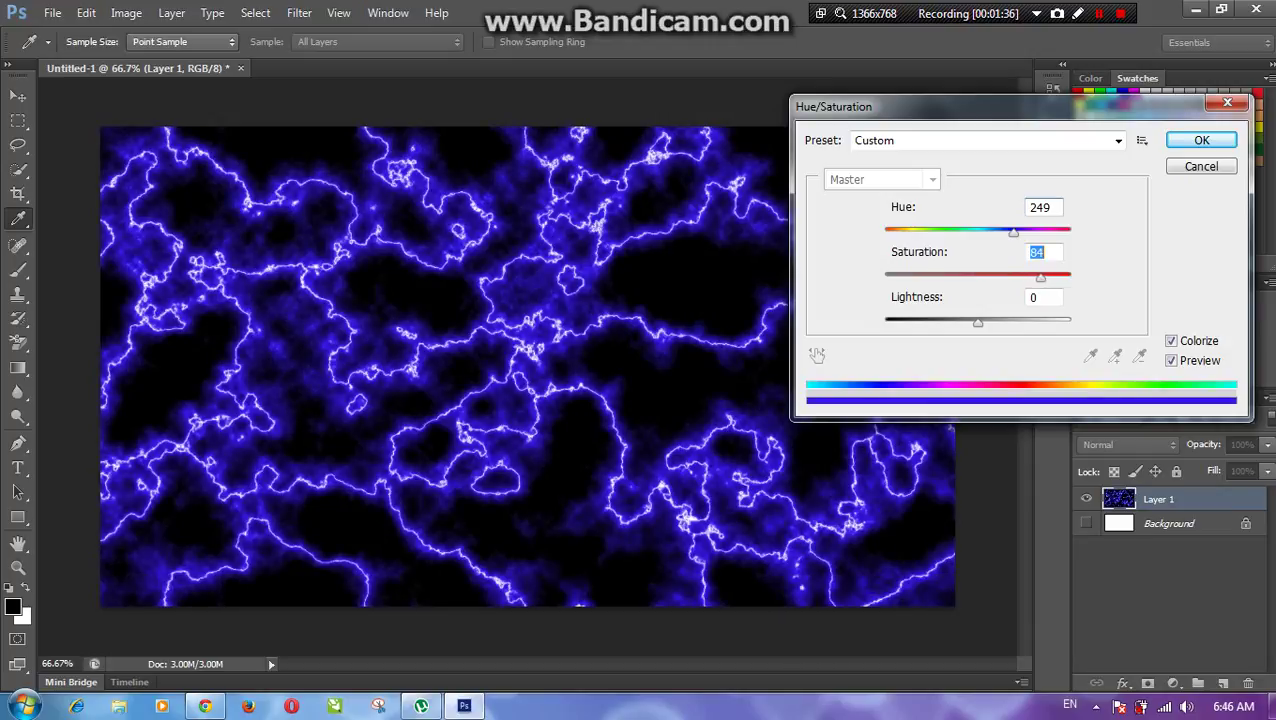
{"action": "left_click_drag", "start_coordinate": [978, 322], "coordinate": [973, 322]}
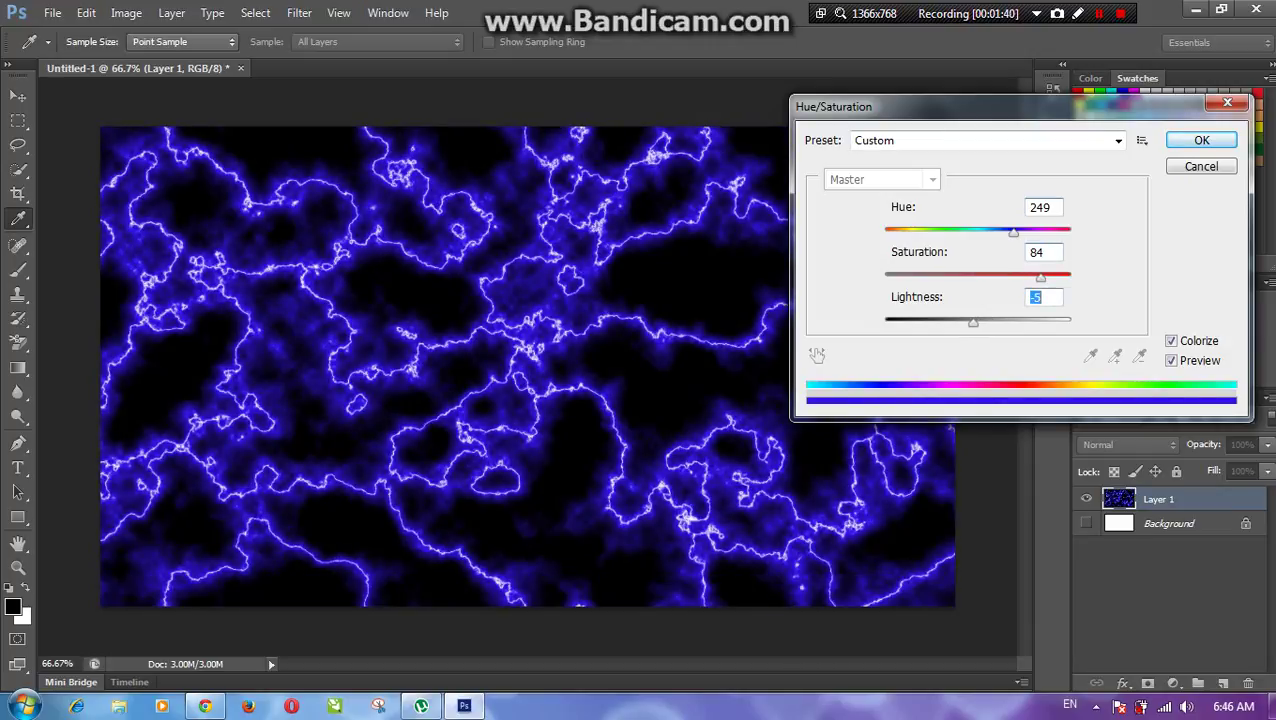
{"action": "key", "text": "Return"}
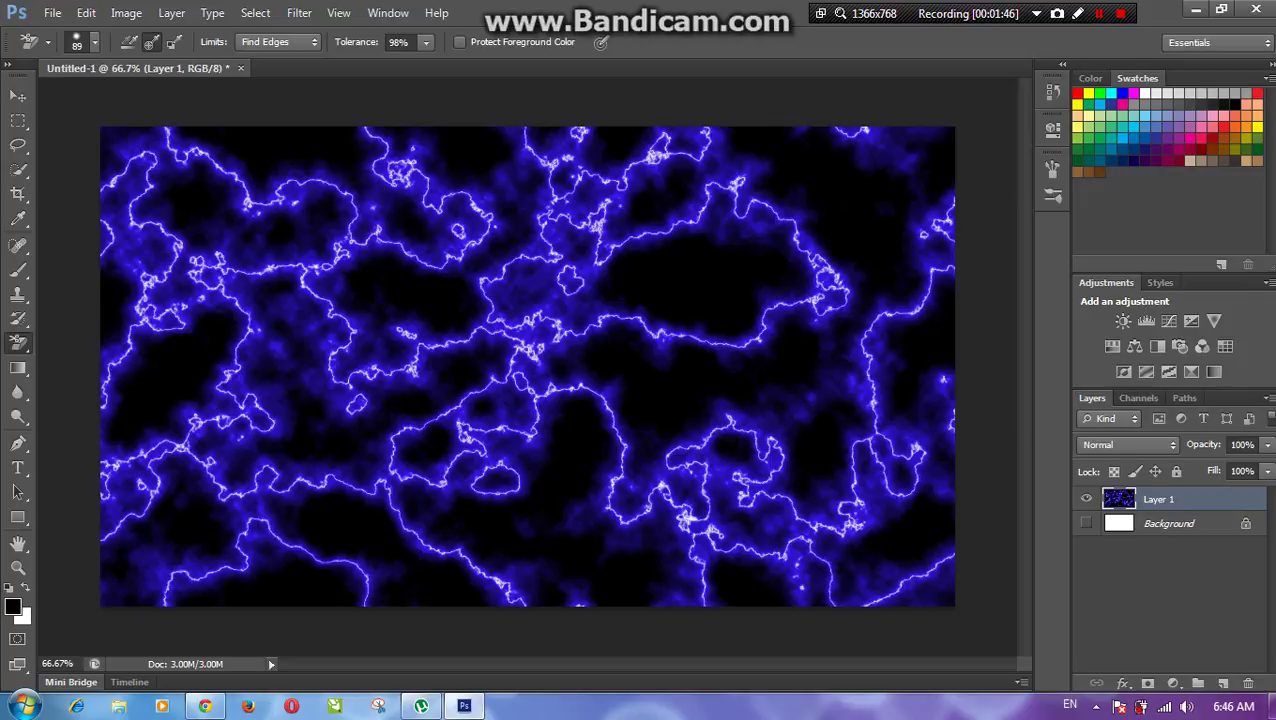
Duplicate Layer 1 within the same document, keeping the default copy name
{"action": "right_click", "coordinate": [1170, 499]}
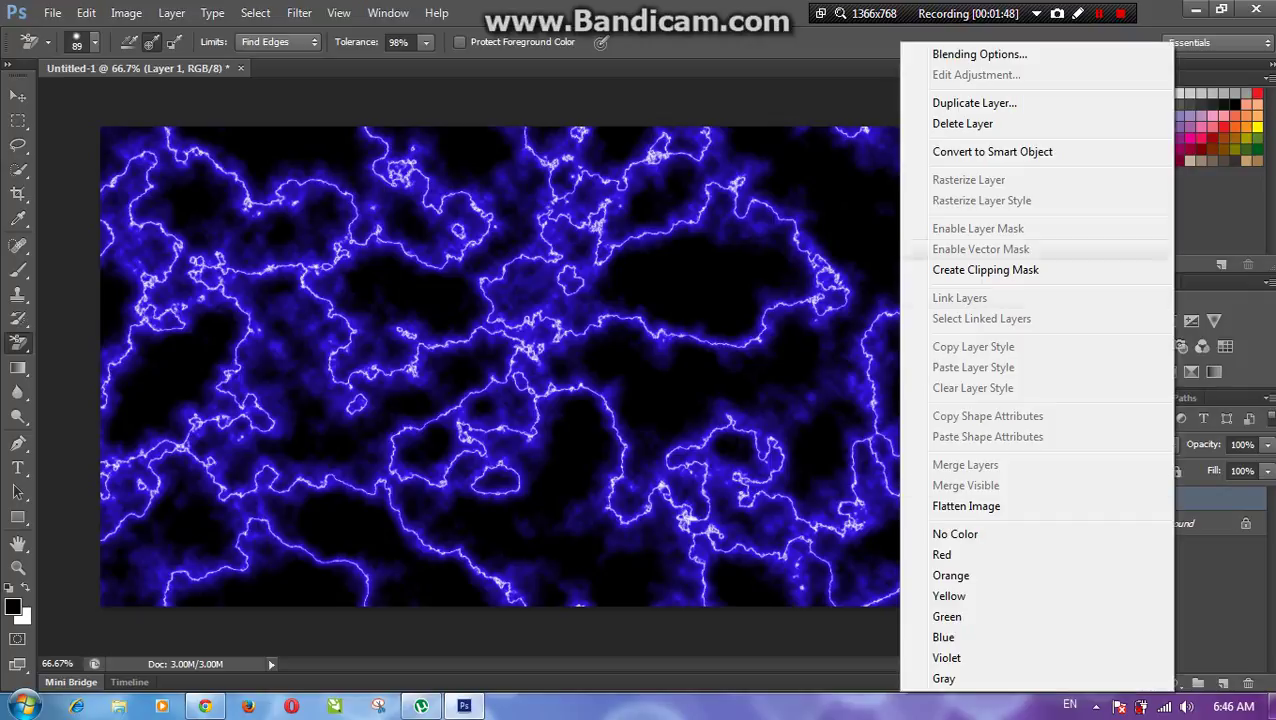
{"action": "left_click", "coordinate": [974, 102]}
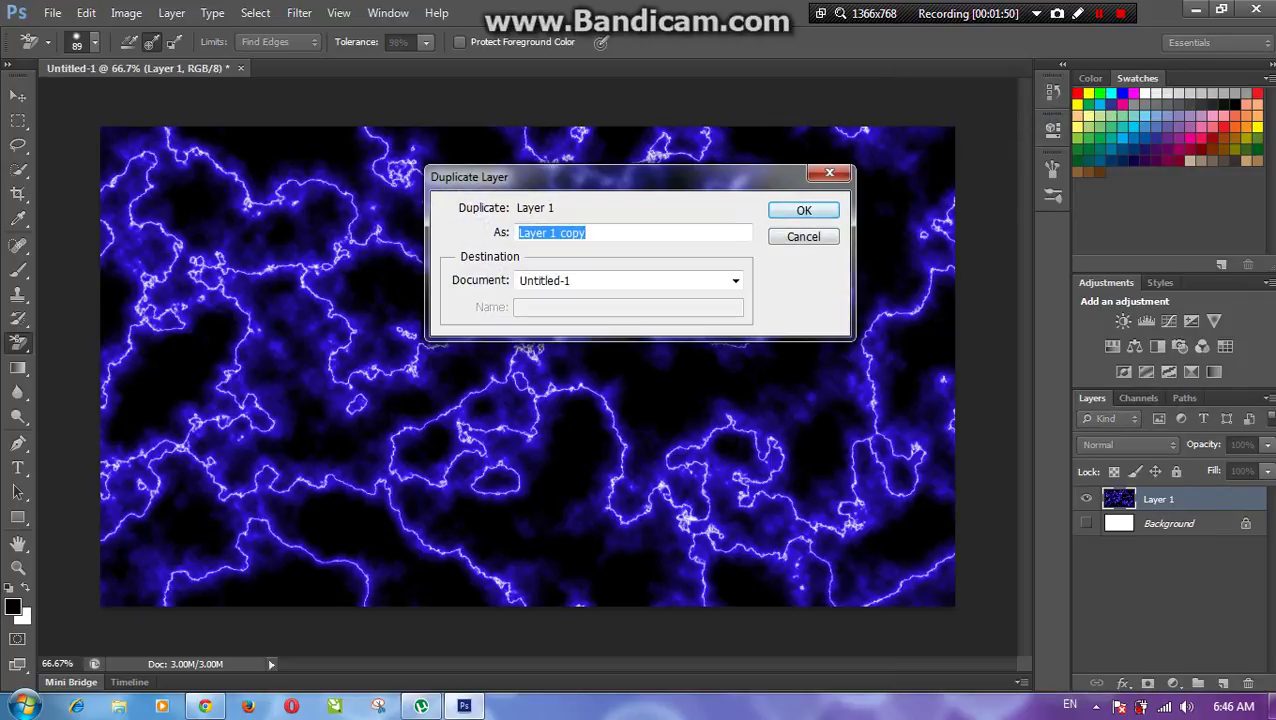
{"action": "left_click", "coordinate": [809, 209]}
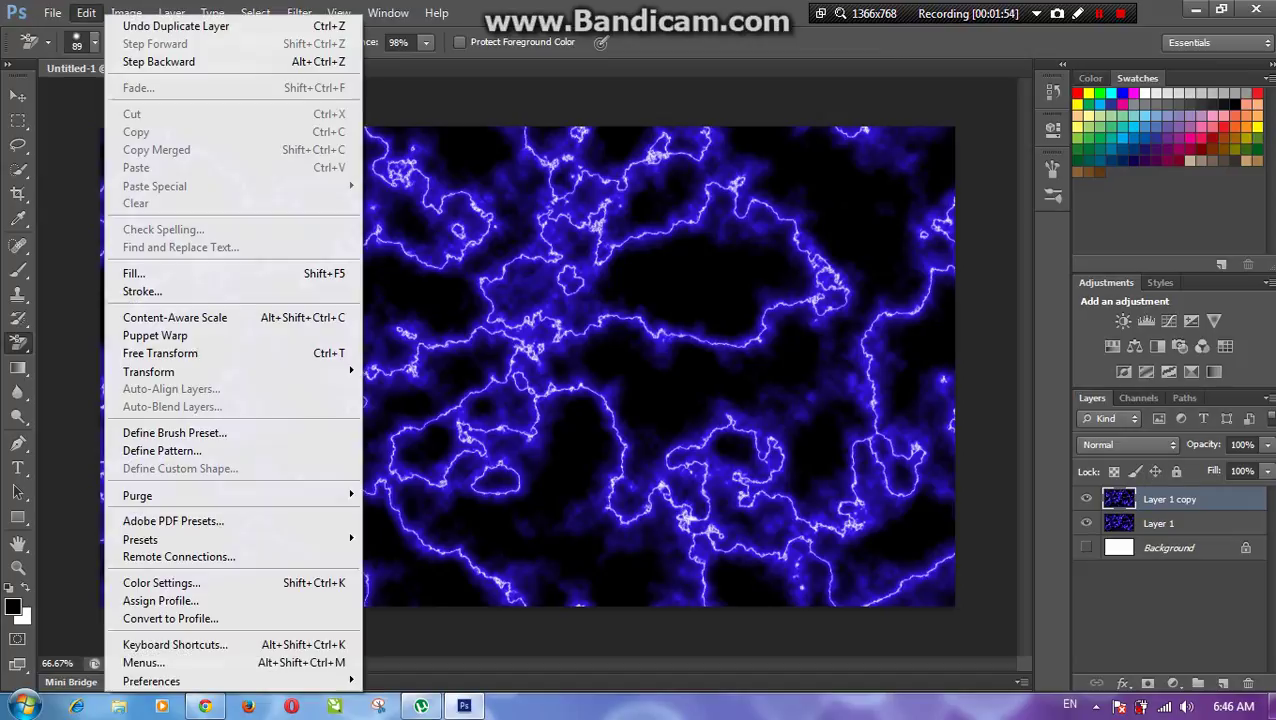
Rotate the duplicated lightning layer counter-clockwise by about 53.5 degrees around its centre
{"action": "left_click", "coordinate": [86, 13]}
{"action": "mouse_move", "coordinate": [150, 371]}
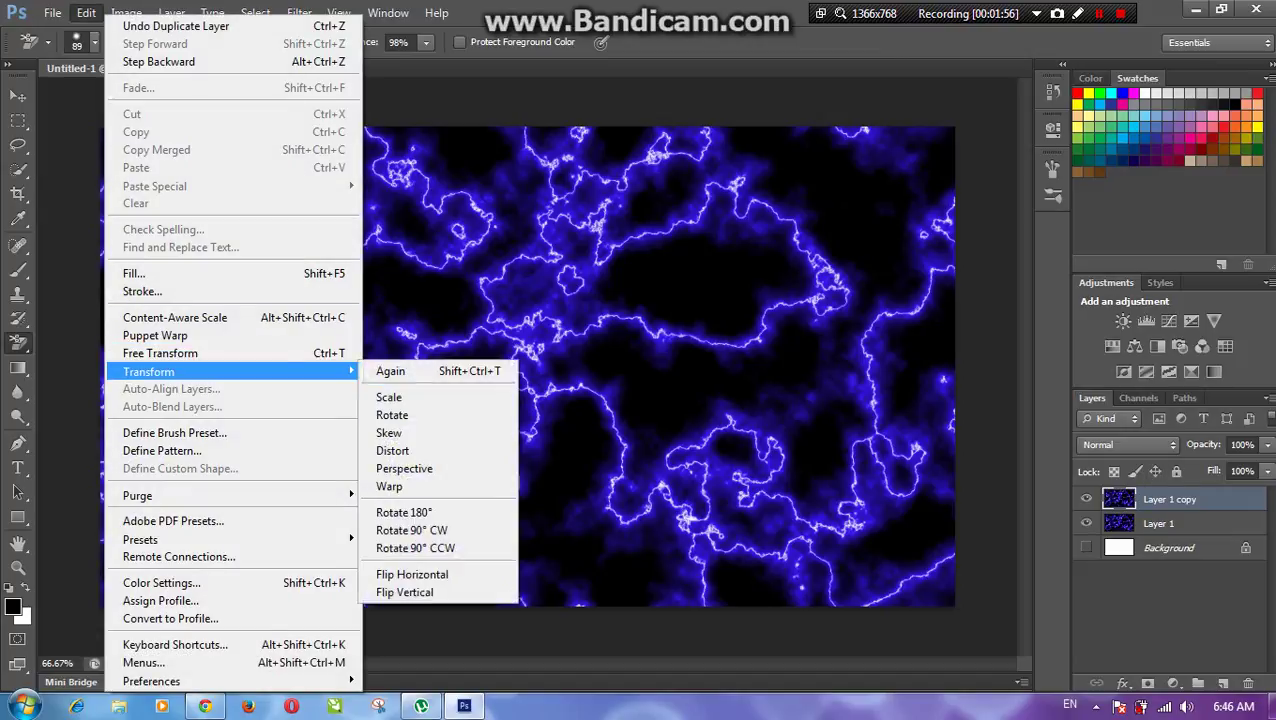
{"action": "left_click", "coordinate": [392, 414]}
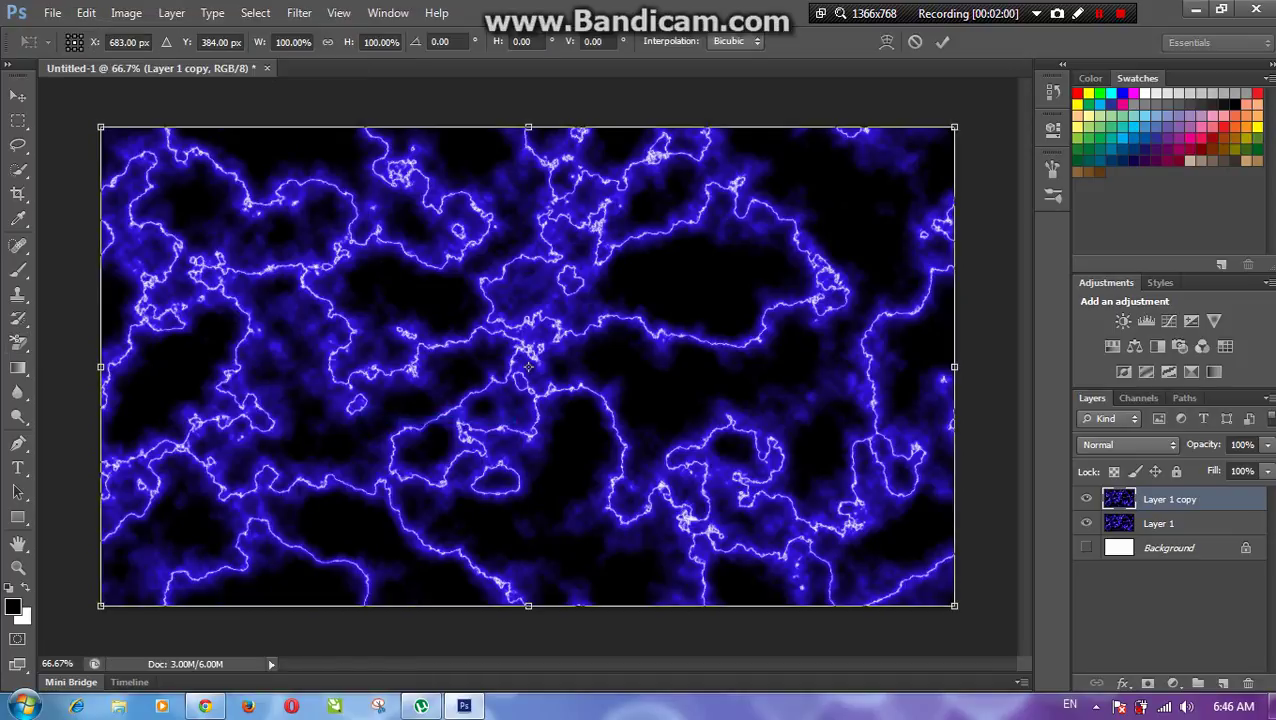
{"action": "left_click_drag", "start_coordinate": [145, 360], "coordinate": [325, 646]}
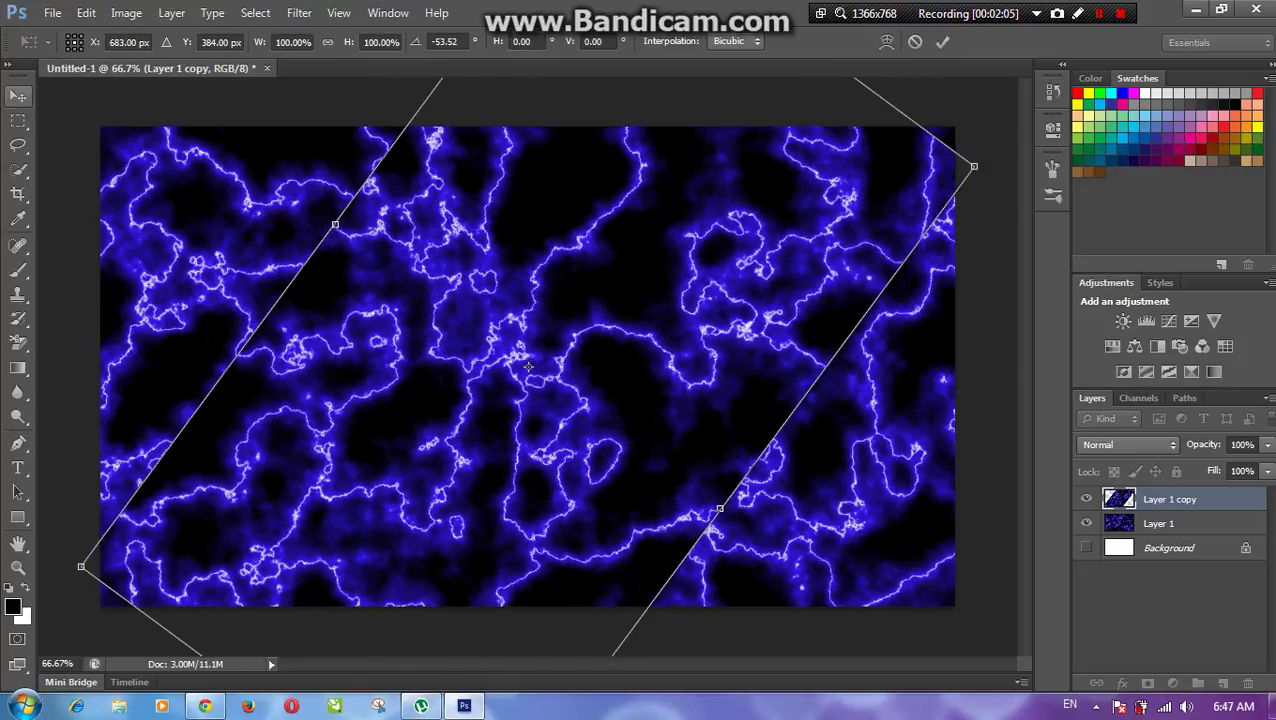
{"action": "key", "text": "Return"}
Switch to the regular Eraser with the soft round brush and set its hardness to 40%
{"action": "key", "text": "e"}
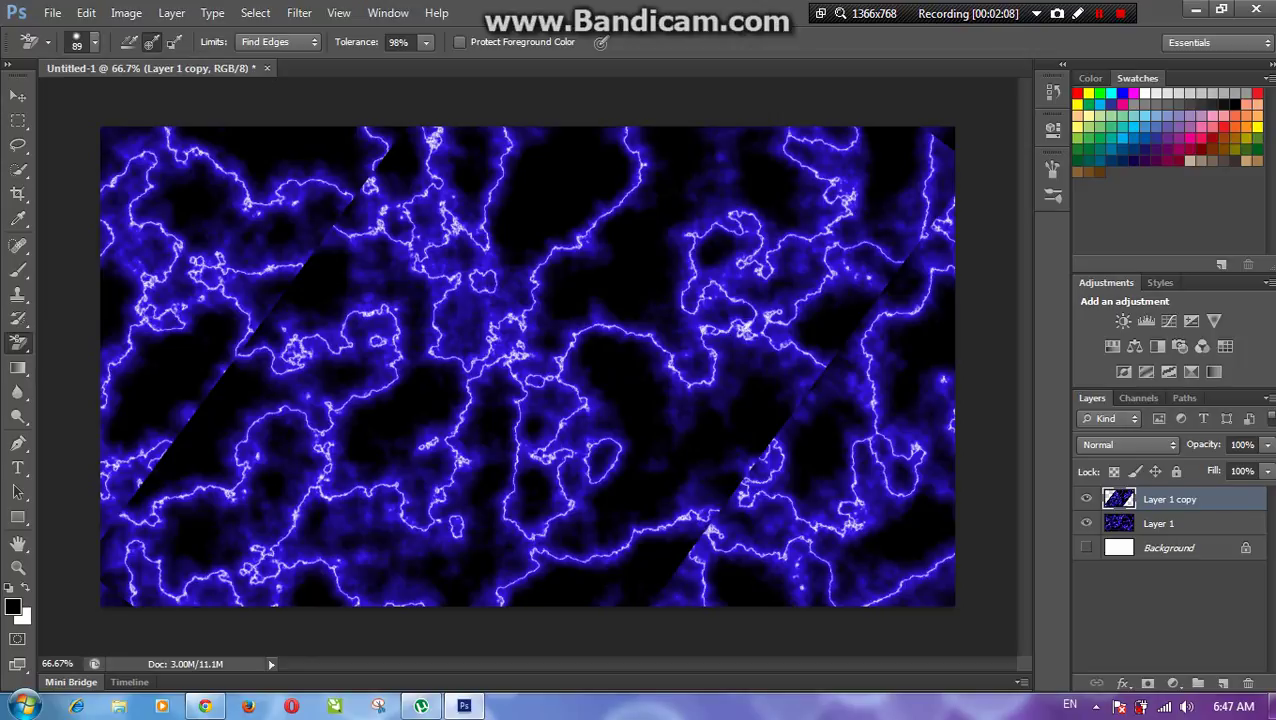
{"action": "right_click", "coordinate": [17, 343]}
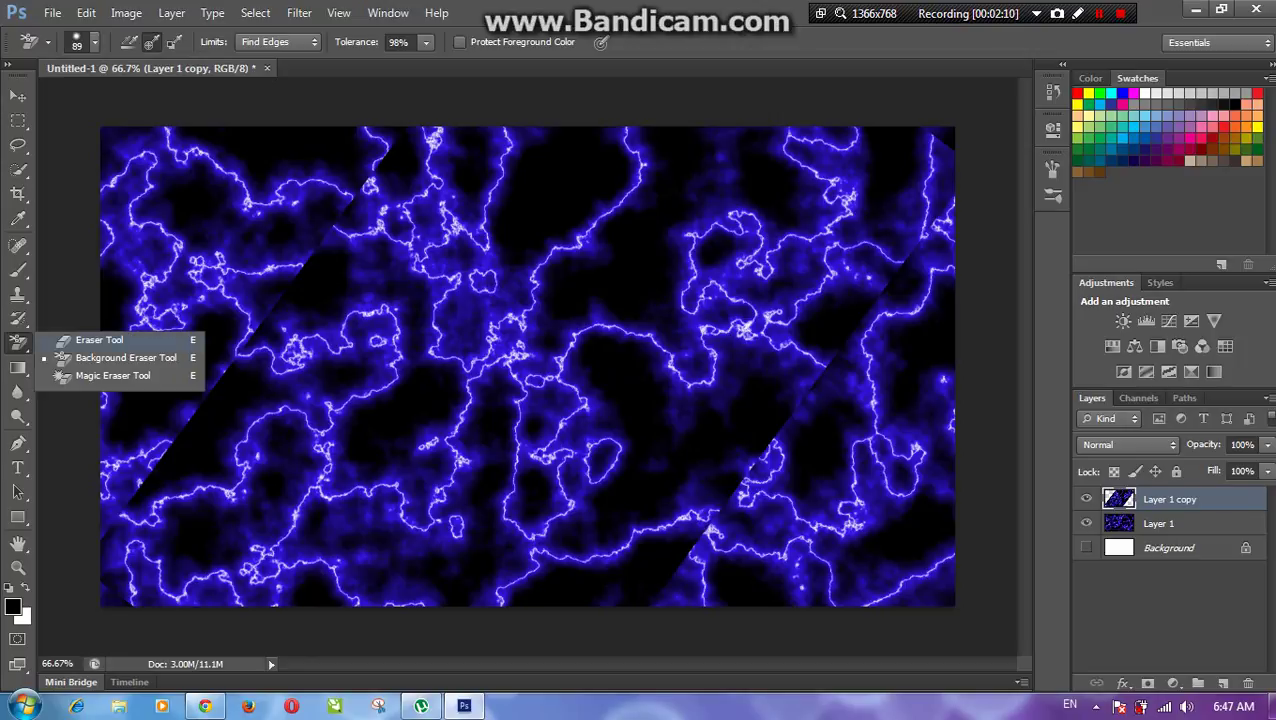
{"action": "left_click", "coordinate": [90, 336]}
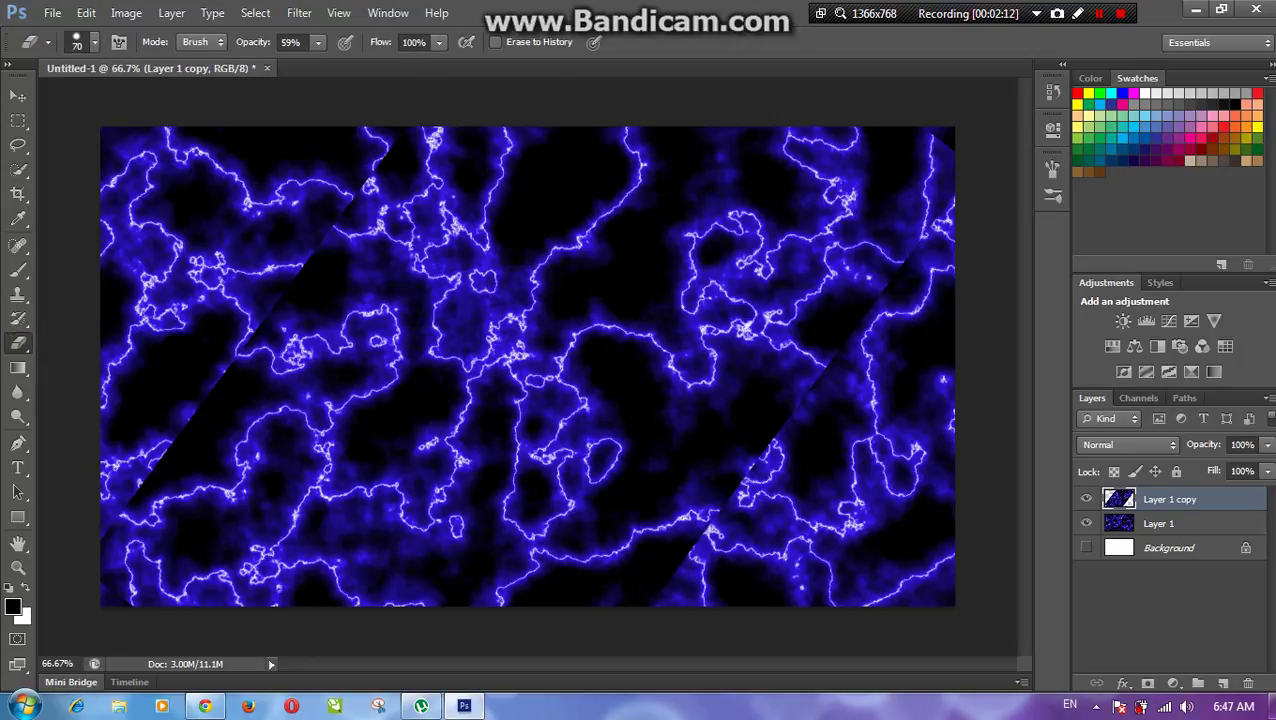
{"action": "right_click", "coordinate": [320, 176]}
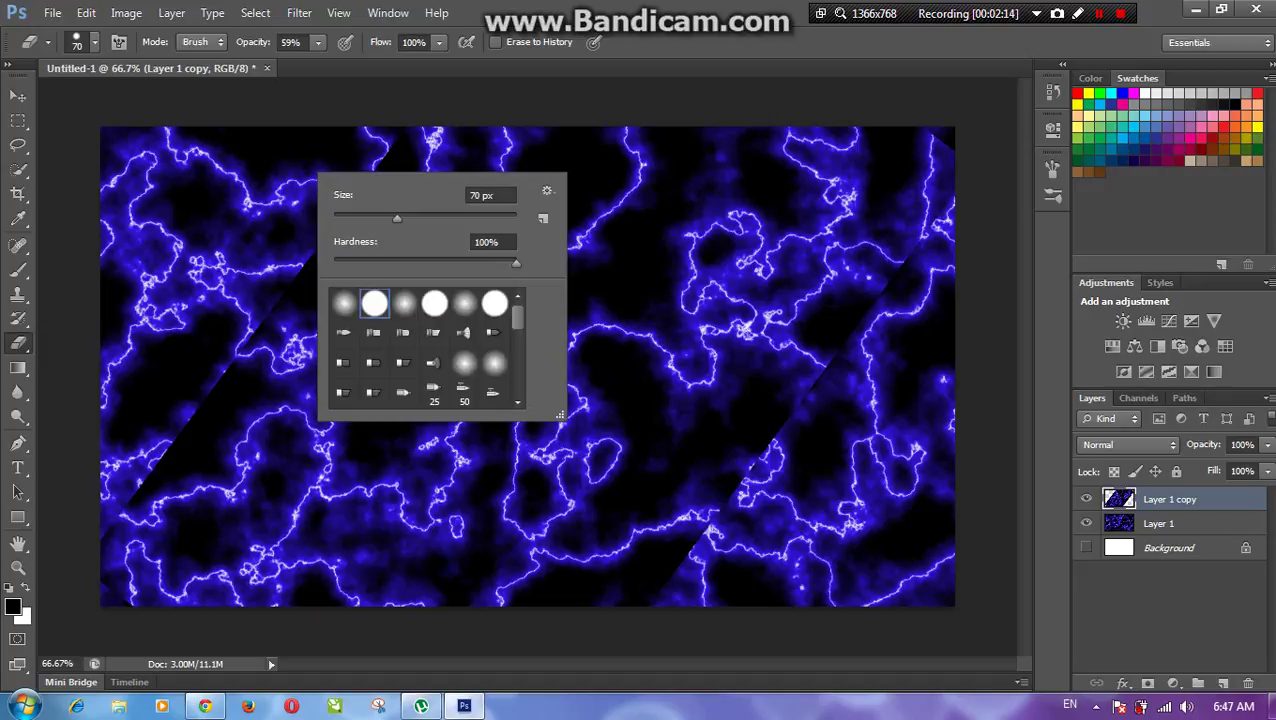
{"action": "left_click", "coordinate": [404, 303]}
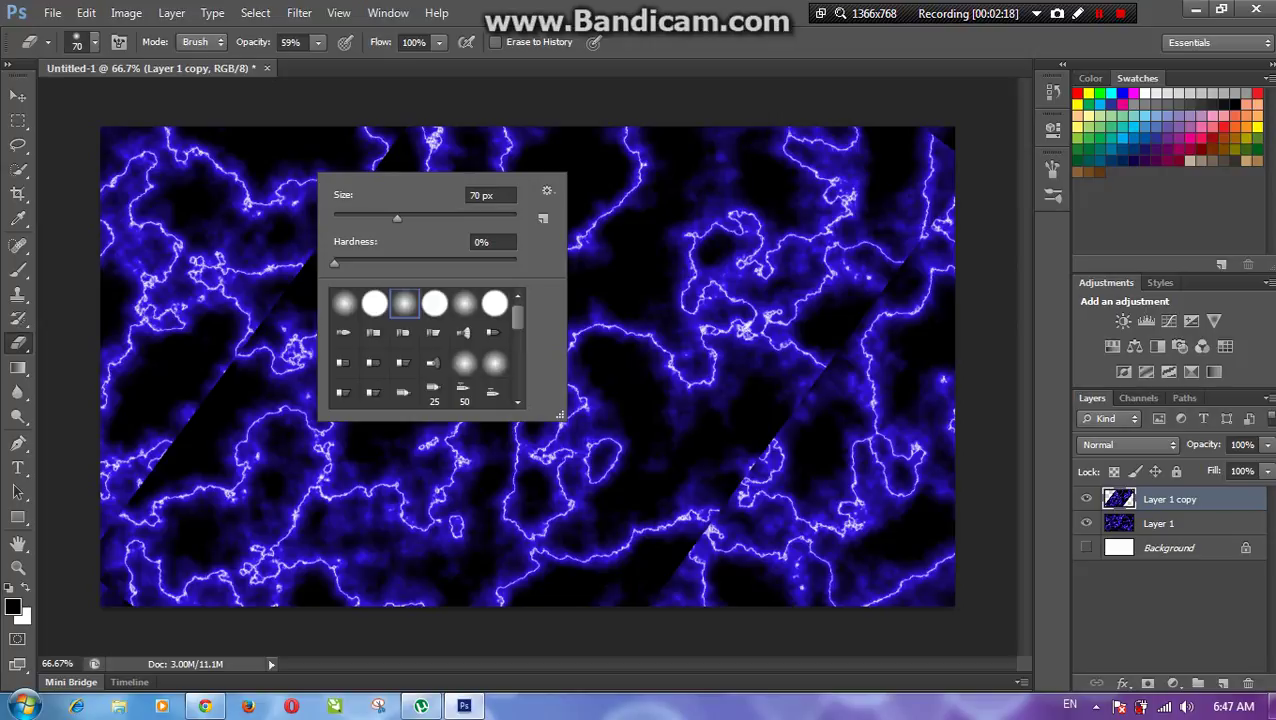
{"action": "left_click_drag", "start_coordinate": [334, 263], "coordinate": [406, 263]}
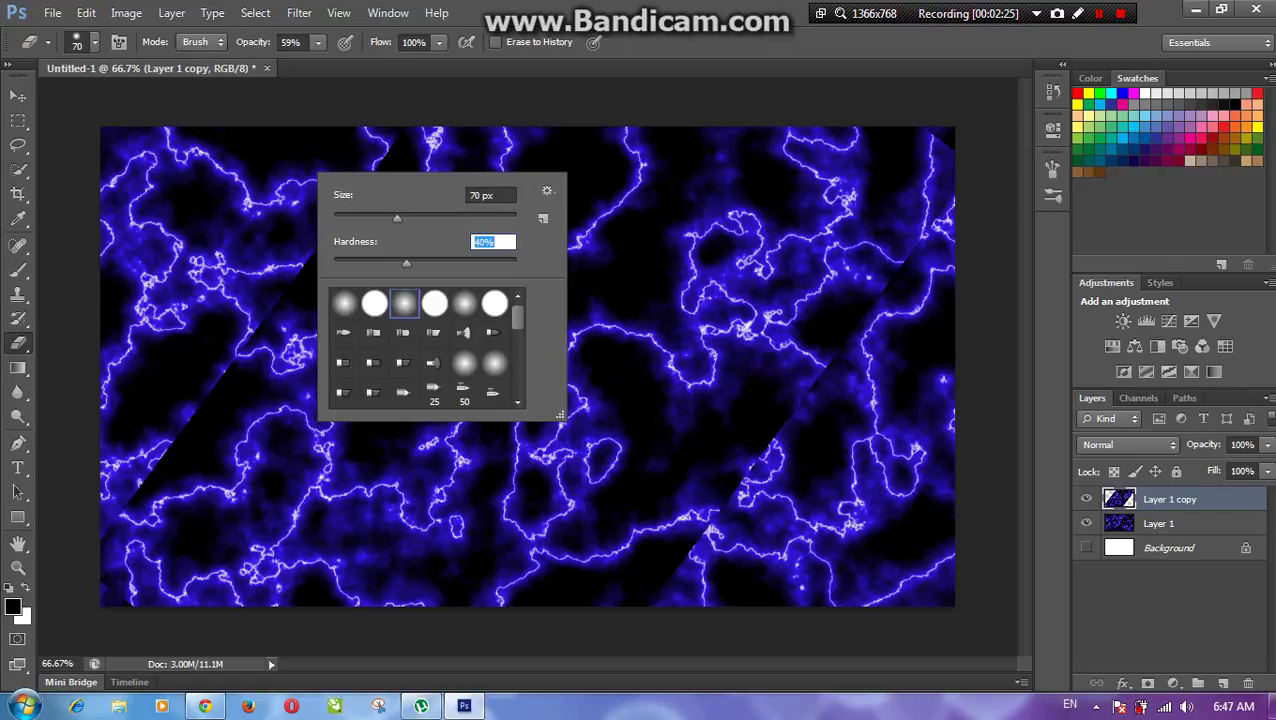
{"action": "key", "text": "Return"}
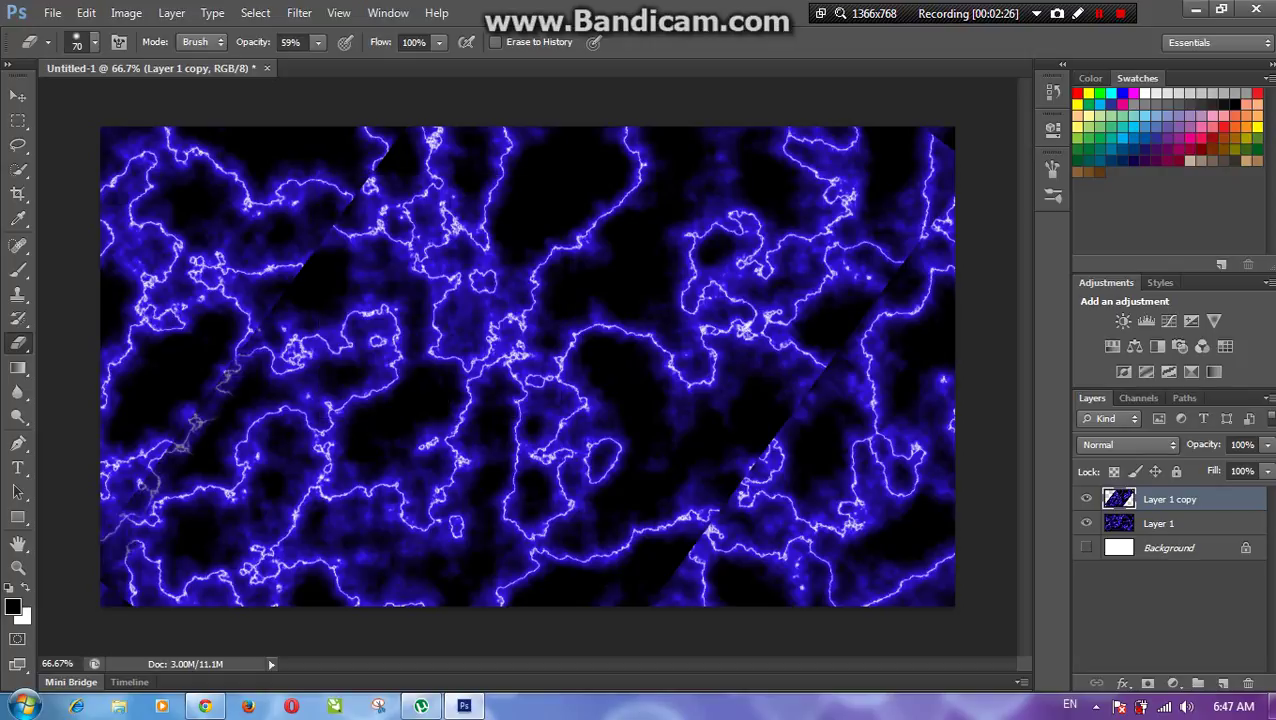
Erase along both diagonal edges of the Layer 1 copy to blend its seams into the lightning layer beneath
{"action": "left_click_drag", "start_coordinate": [244, 380], "coordinate": [190, 458]}
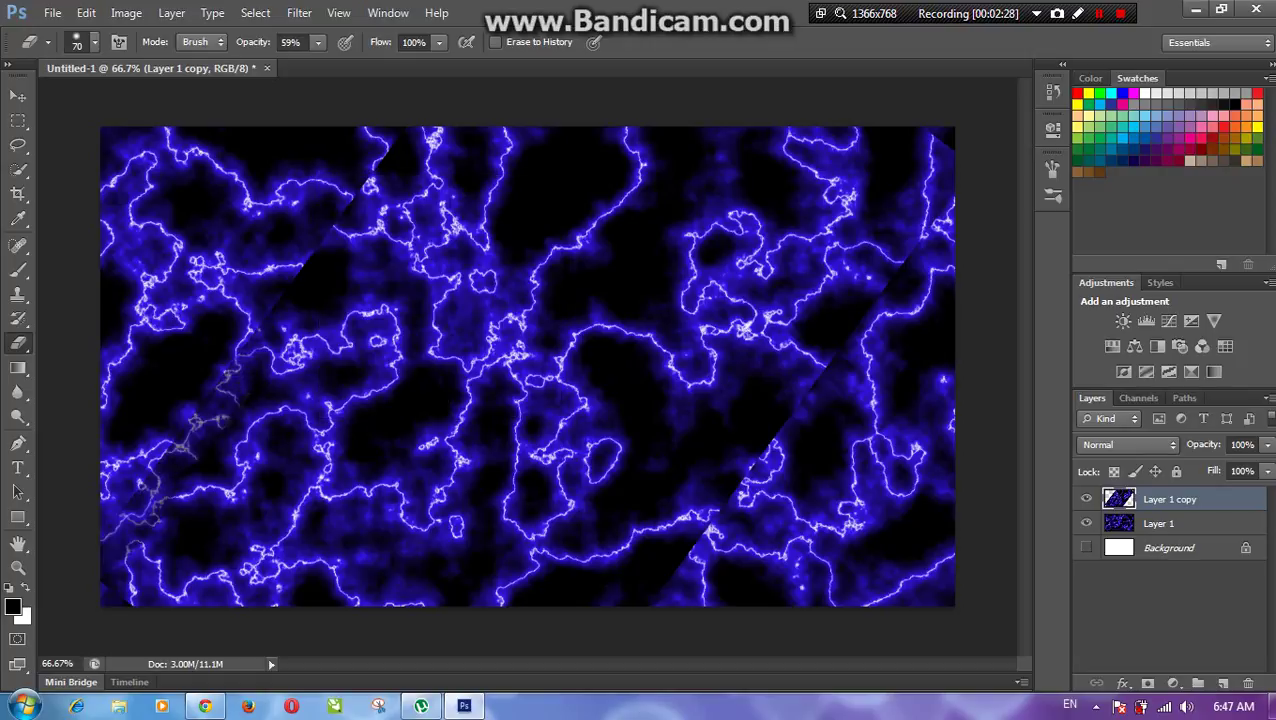
{"action": "left_click_drag", "start_coordinate": [283, 318], "coordinate": [390, 173]}
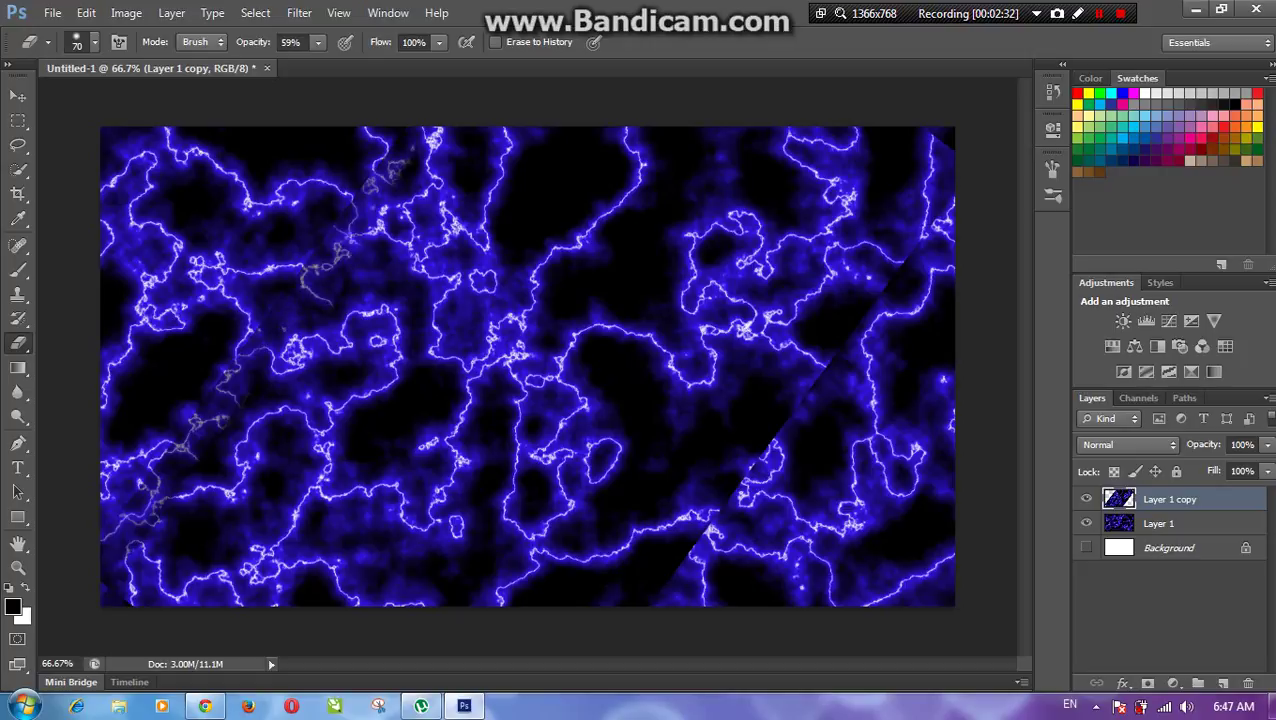
{"action": "mouse_move", "coordinate": [926, 143]}
{"action": "left_mouse_down"}
{"action": "mouse_move", "coordinate": [938, 153]}
{"action": "mouse_move", "coordinate": [926, 168]}
{"action": "mouse_move", "coordinate": [929, 146]}
{"action": "mouse_move", "coordinate": [892, 245]}
{"action": "mouse_move", "coordinate": [725, 488]}
{"action": "mouse_move", "coordinate": [810, 357]}
{"action": "mouse_move", "coordinate": [715, 462]}
{"action": "mouse_move", "coordinate": [680, 521]}
{"action": "mouse_move", "coordinate": [688, 548]}
{"action": "left_mouse_up"}
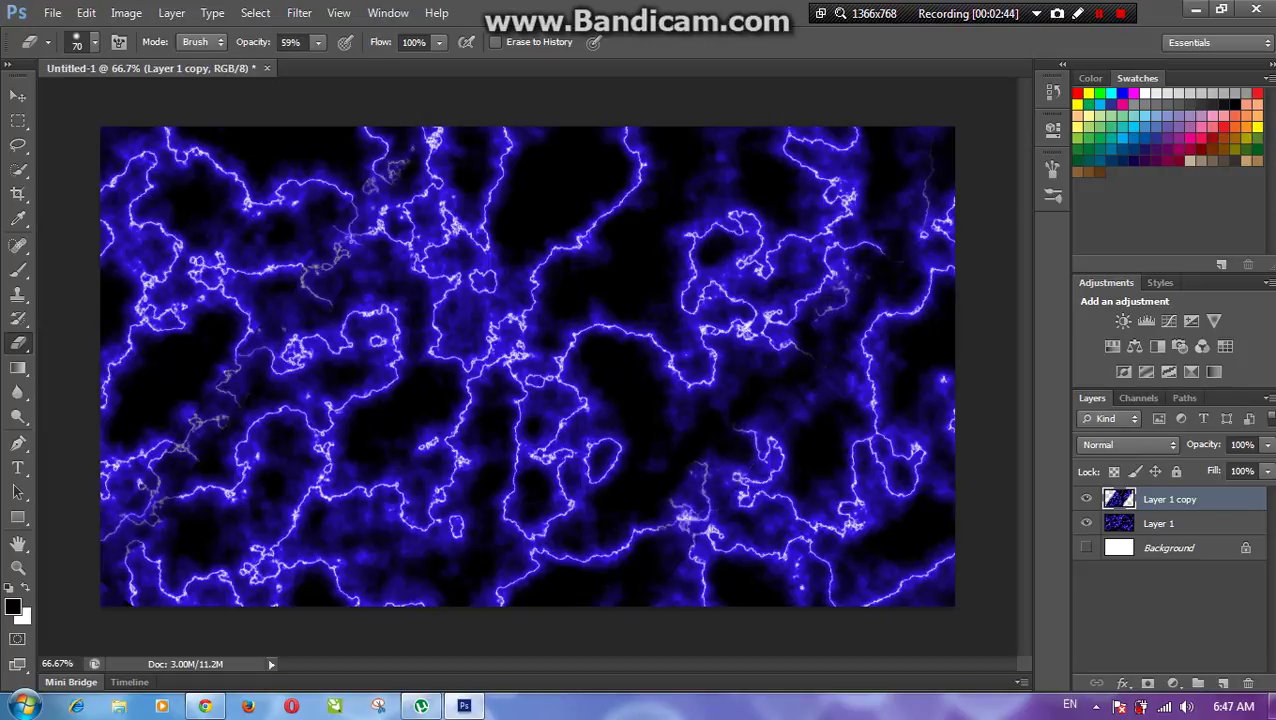
{"action": "mouse_move", "coordinate": [400, 160]}
{"action": "left_mouse_down"}
{"action": "mouse_move", "coordinate": [228, 375]}
{"action": "mouse_move", "coordinate": [382, 205]}
{"action": "mouse_move", "coordinate": [240, 360]}
{"action": "mouse_move", "coordinate": [135, 520]}
{"action": "mouse_move", "coordinate": [176, 445]}
{"action": "mouse_move", "coordinate": [120, 545]}
{"action": "mouse_move", "coordinate": [135, 604]}
{"action": "left_mouse_up"}
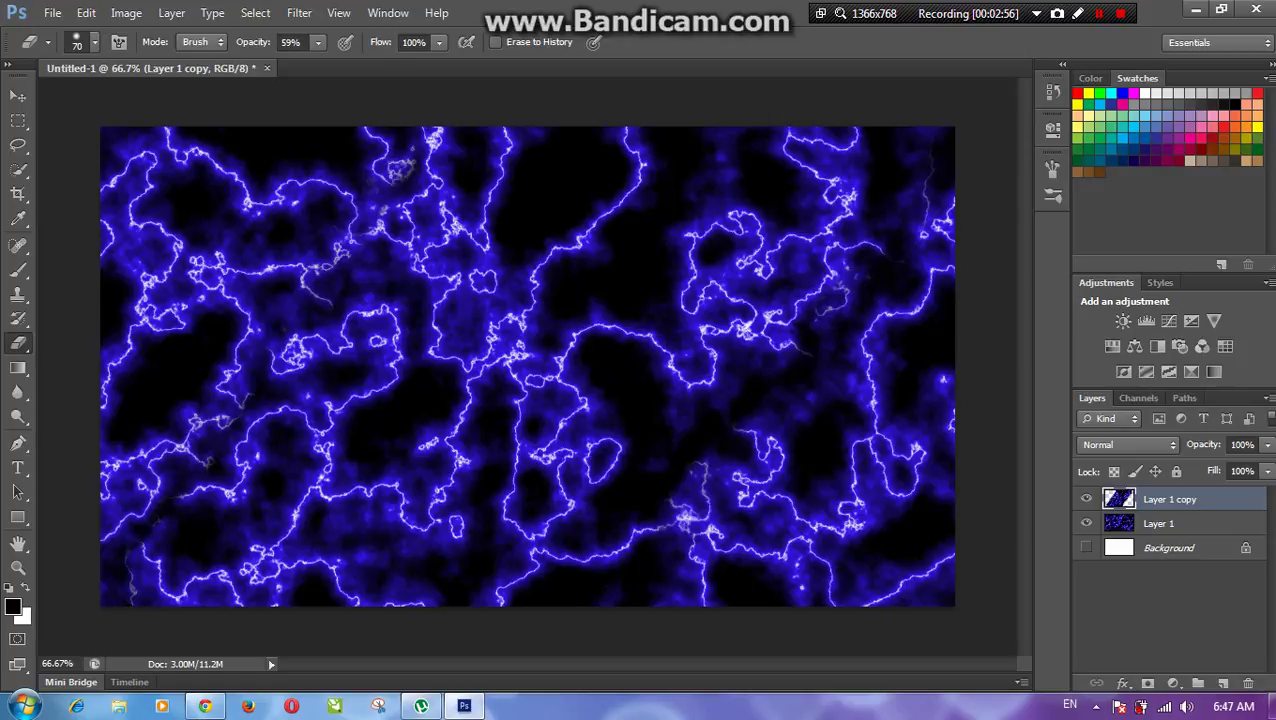
Start saving the document under a new name and choose JPEG as the file format
{"action": "left_click", "coordinate": [52, 12]}
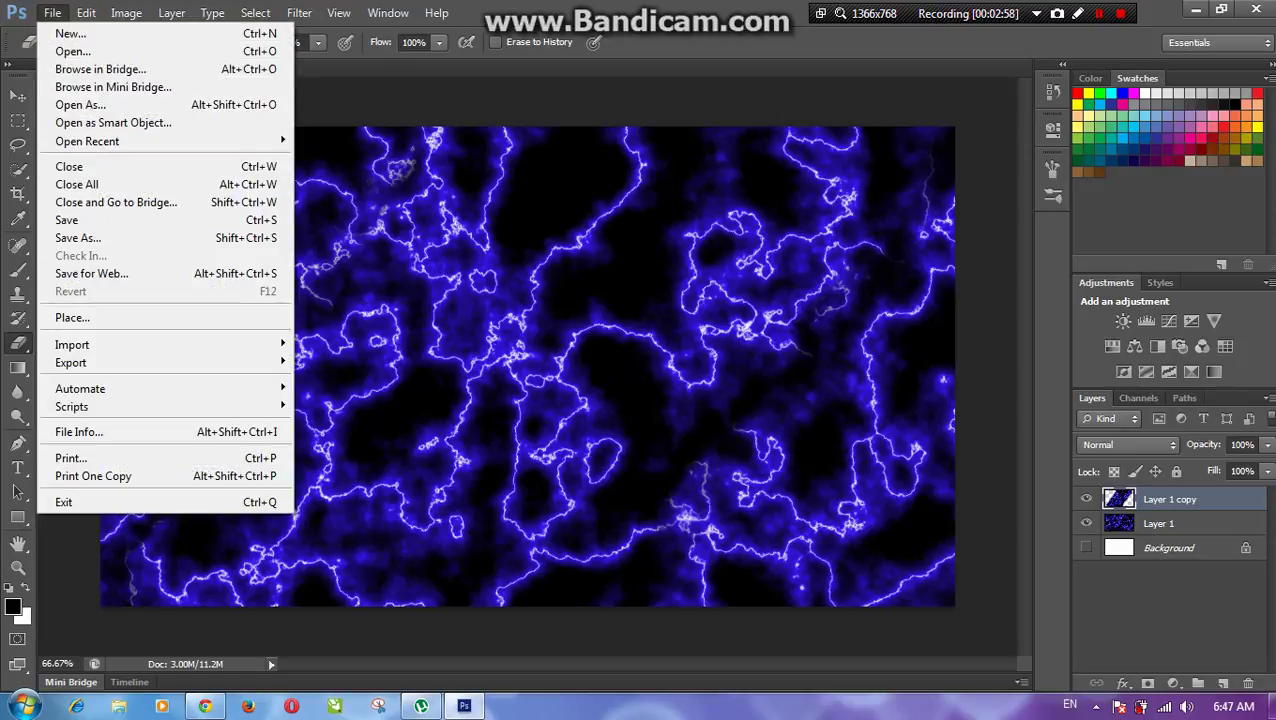
{"action": "left_click", "coordinate": [78, 237]}
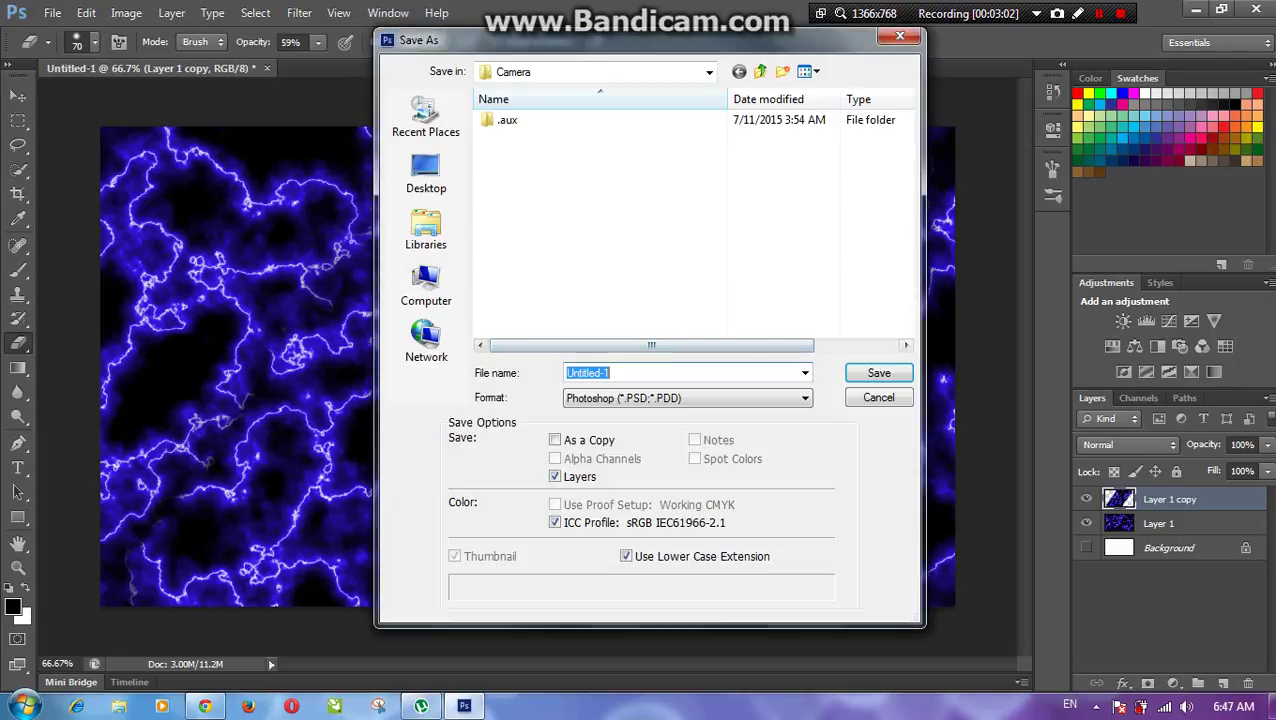
{"action": "left_click", "coordinate": [687, 397]}
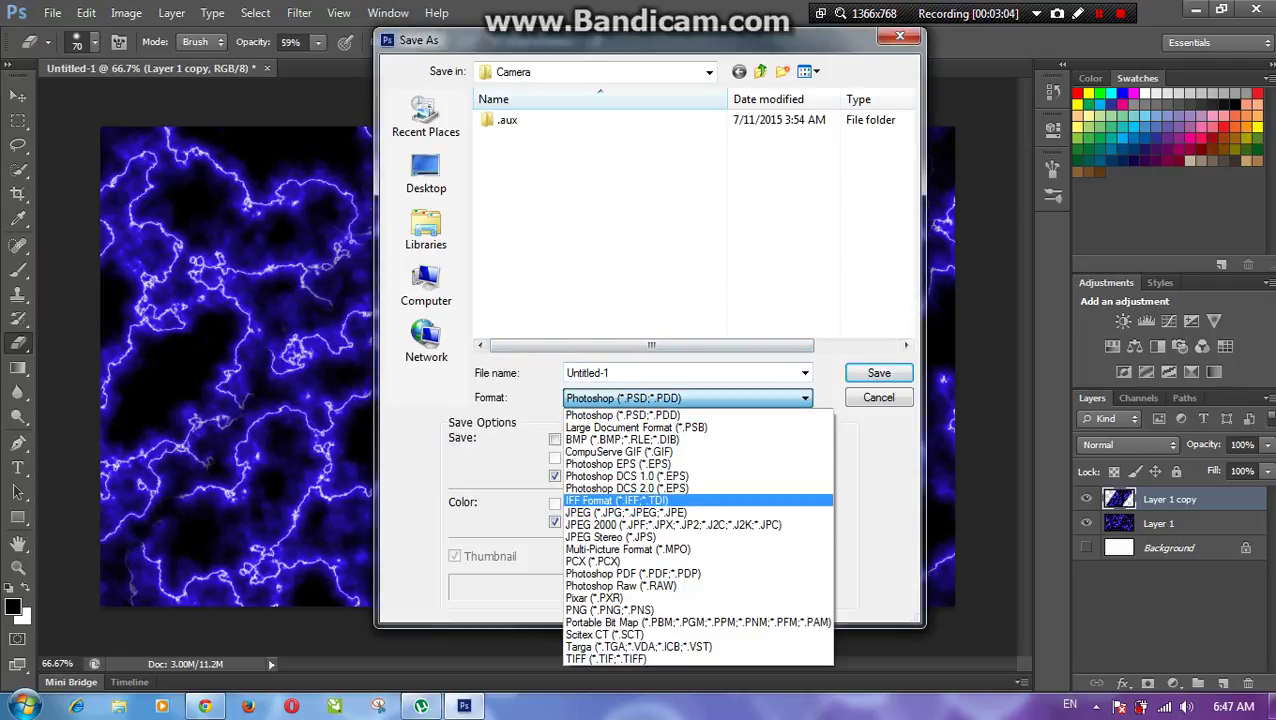
{"action": "key", "text": "Up"}
{"action": "key", "text": "Up"}
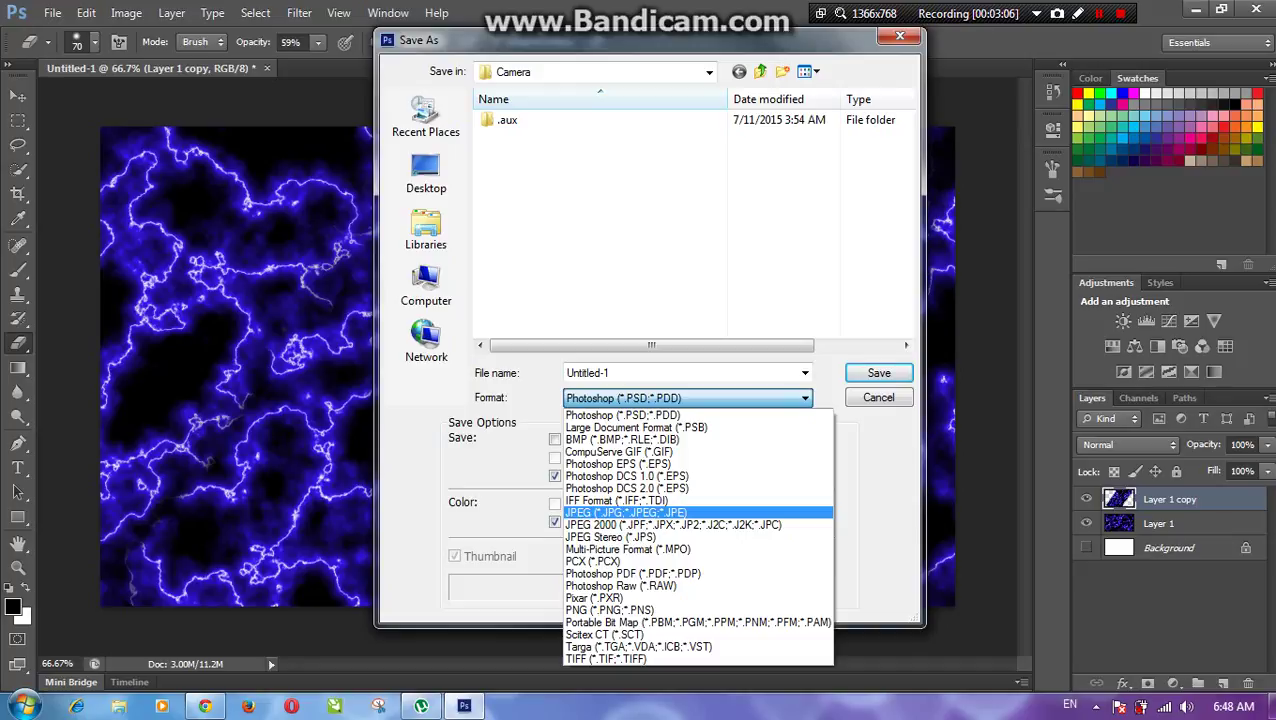
{"action": "key", "text": "Return"}
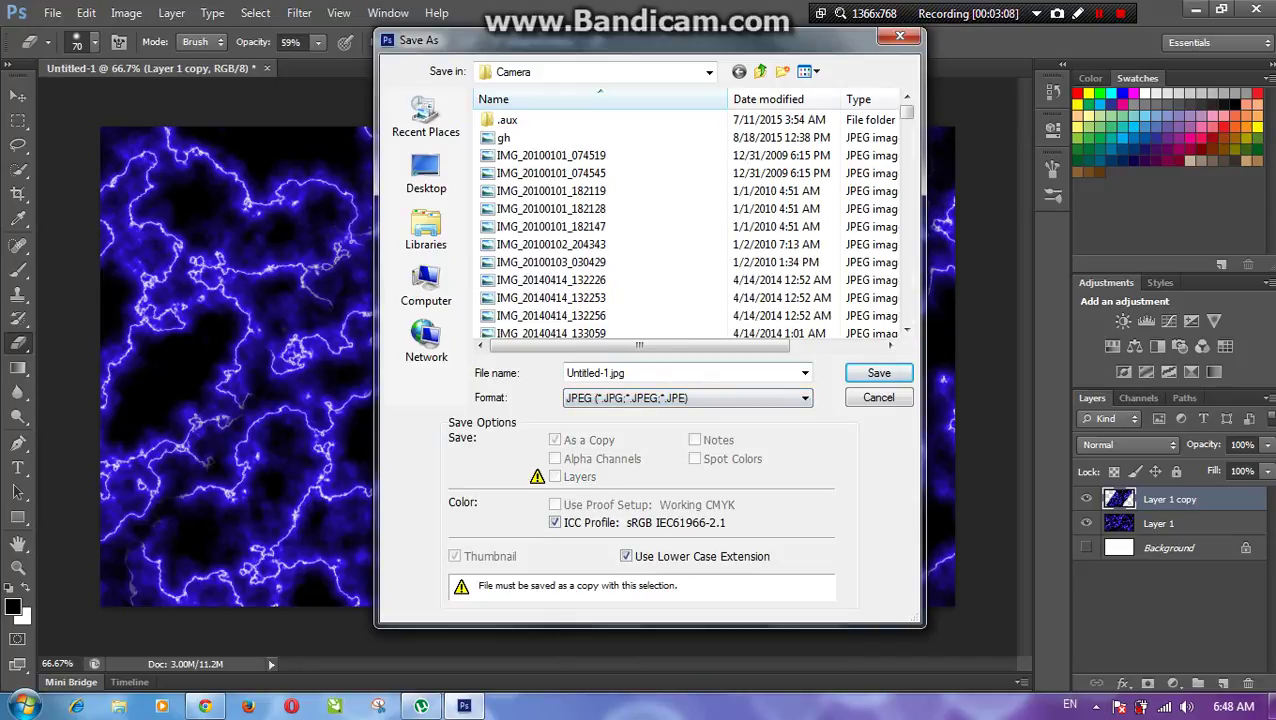
Save the JPEG to the Desktop as N with Maximum quality 12, without replacing the existing Untitled-1.jpg
{"action": "left_click", "coordinate": [426, 172]}
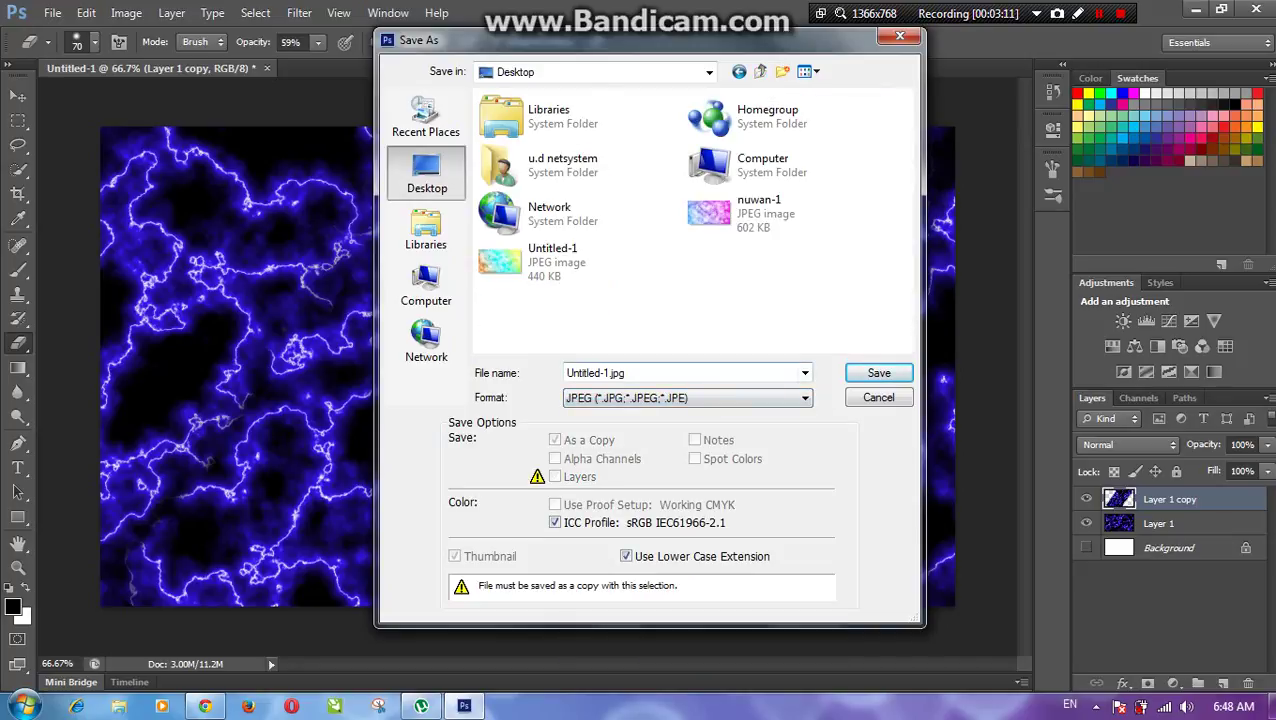
{"action": "key", "text": "Return"}
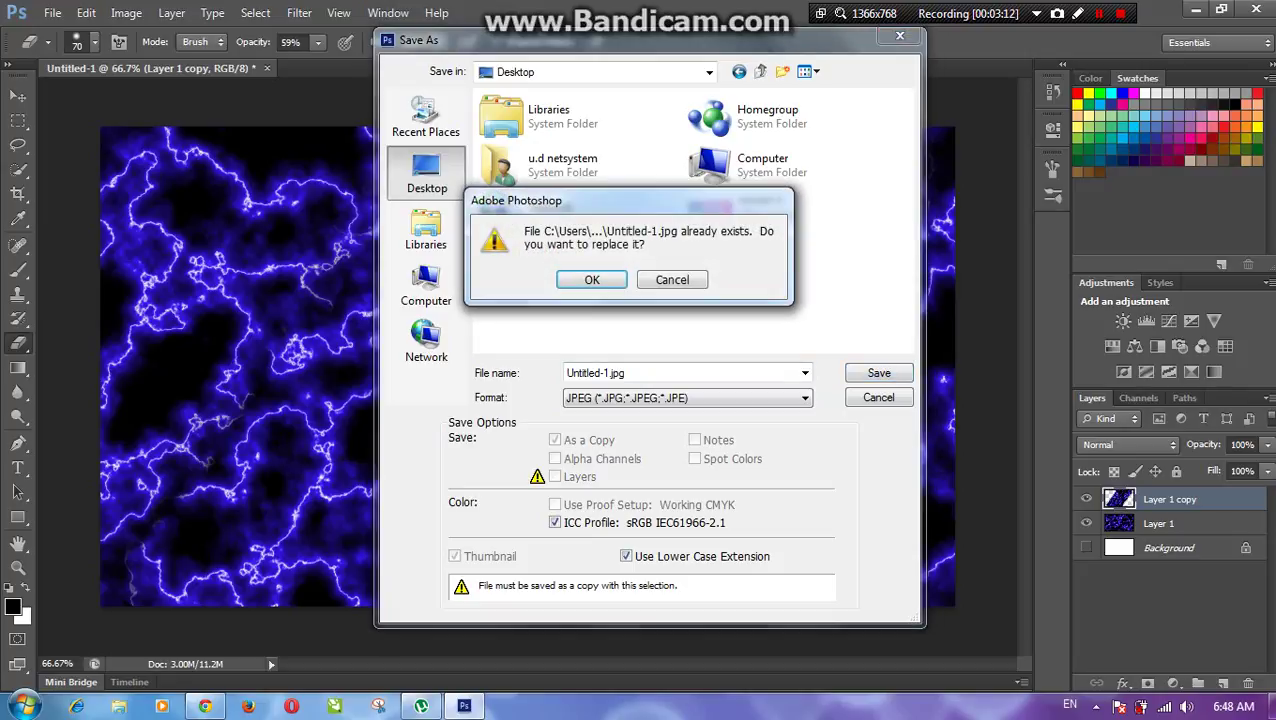
{"action": "key", "text": "Escape"}
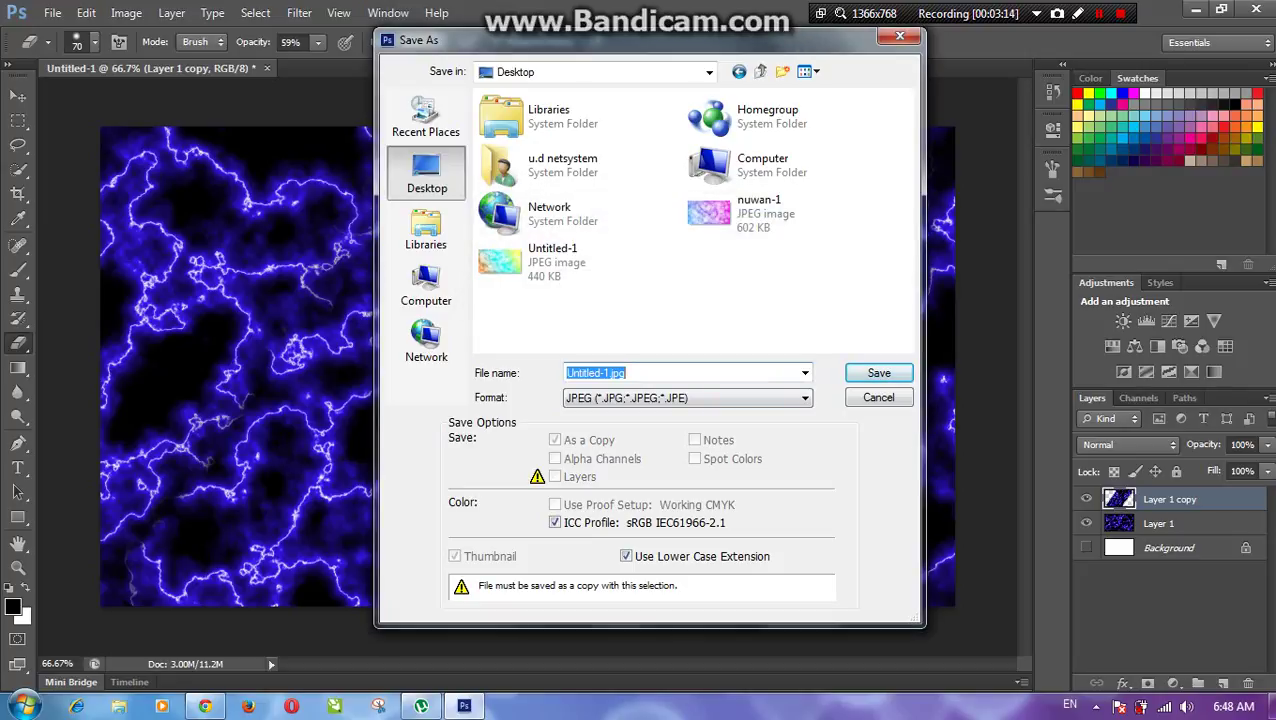
{"action": "key", "text": "BackSpace"}
{"action": "type", "text": "N"}
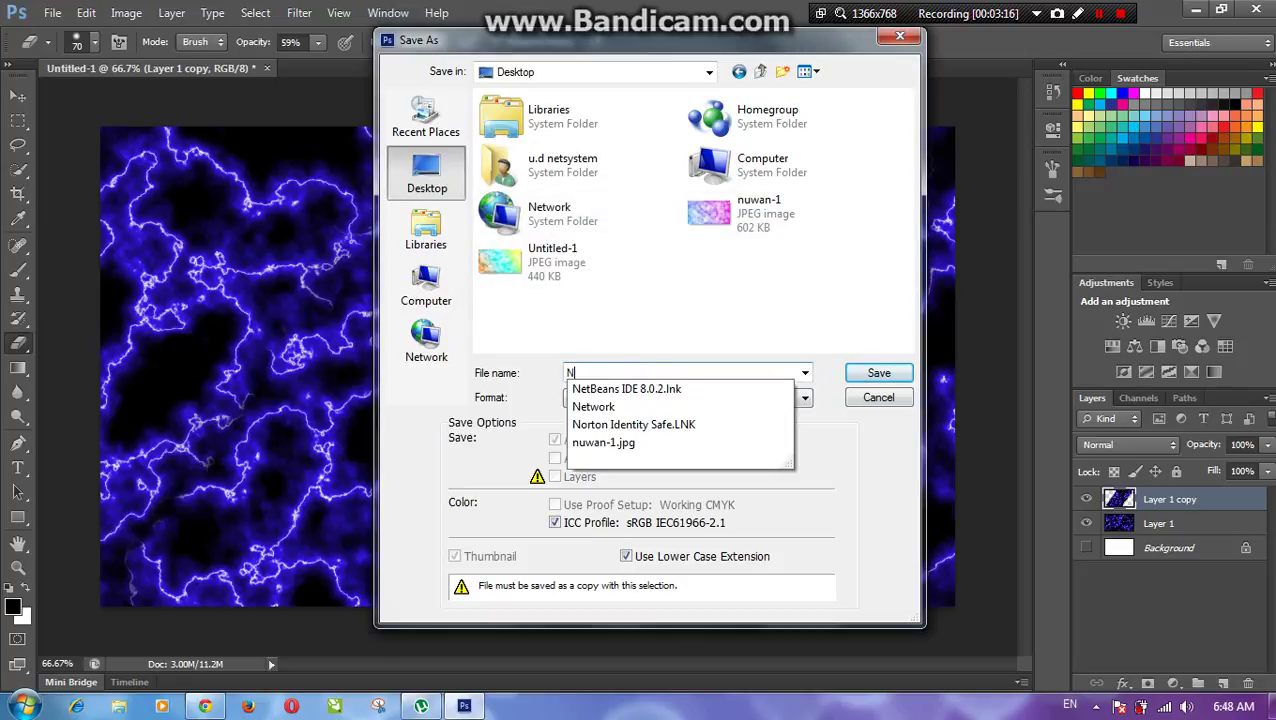
{"action": "key", "text": "Return"}
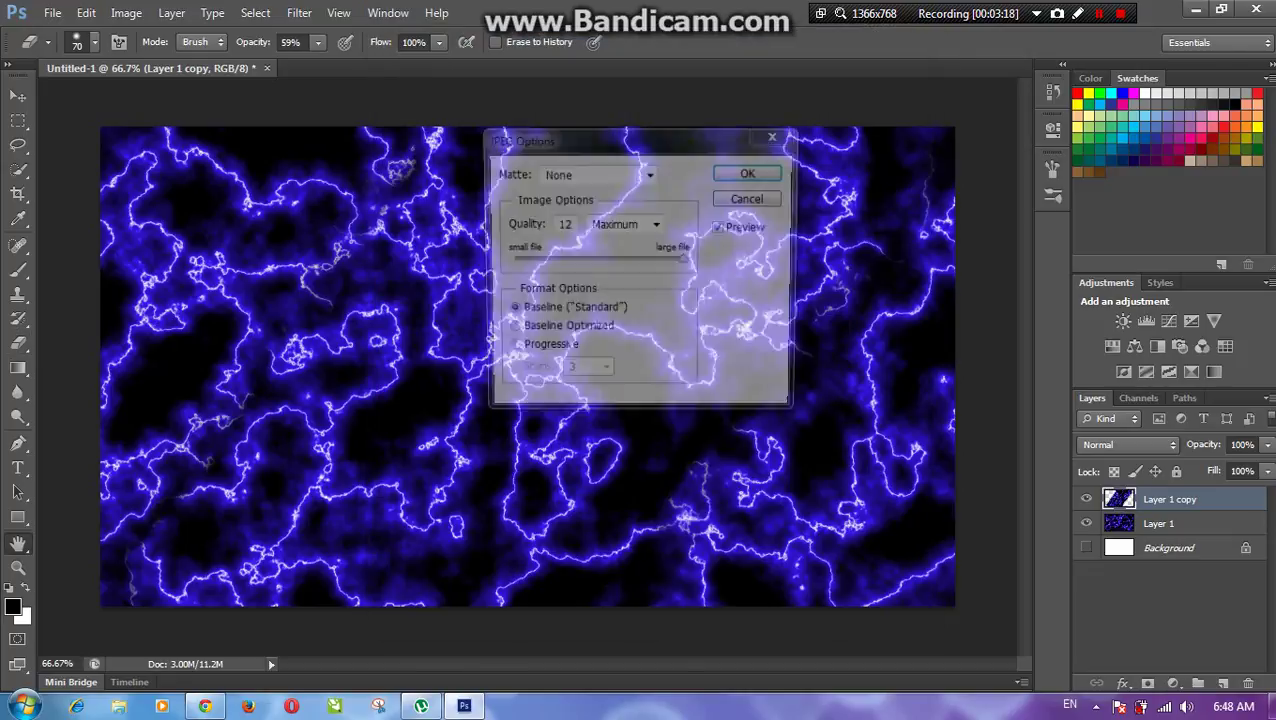
{"action": "key", "text": "Return"}
{"action": "key", "text": "e"}
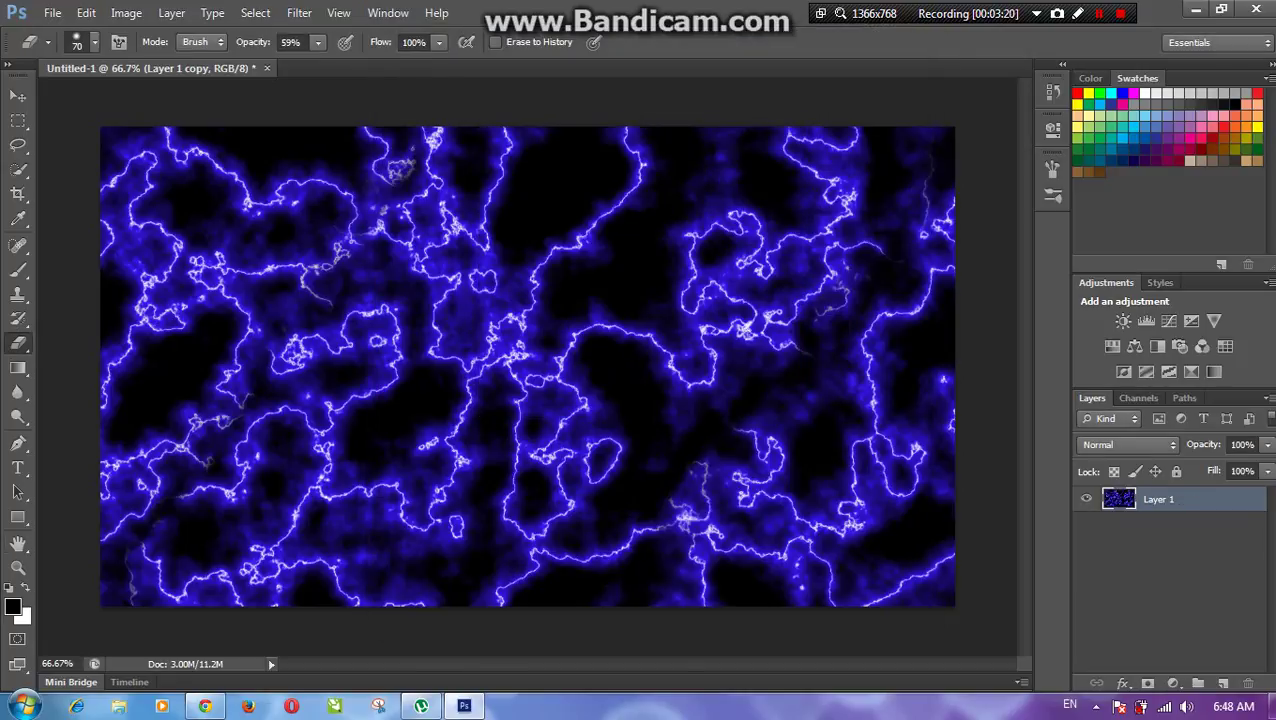
Open the saved image N from the desktop in Windows Photo Viewer to inspect it, close it and return to Photoshop
{"action": "key", "text": "super+d"}
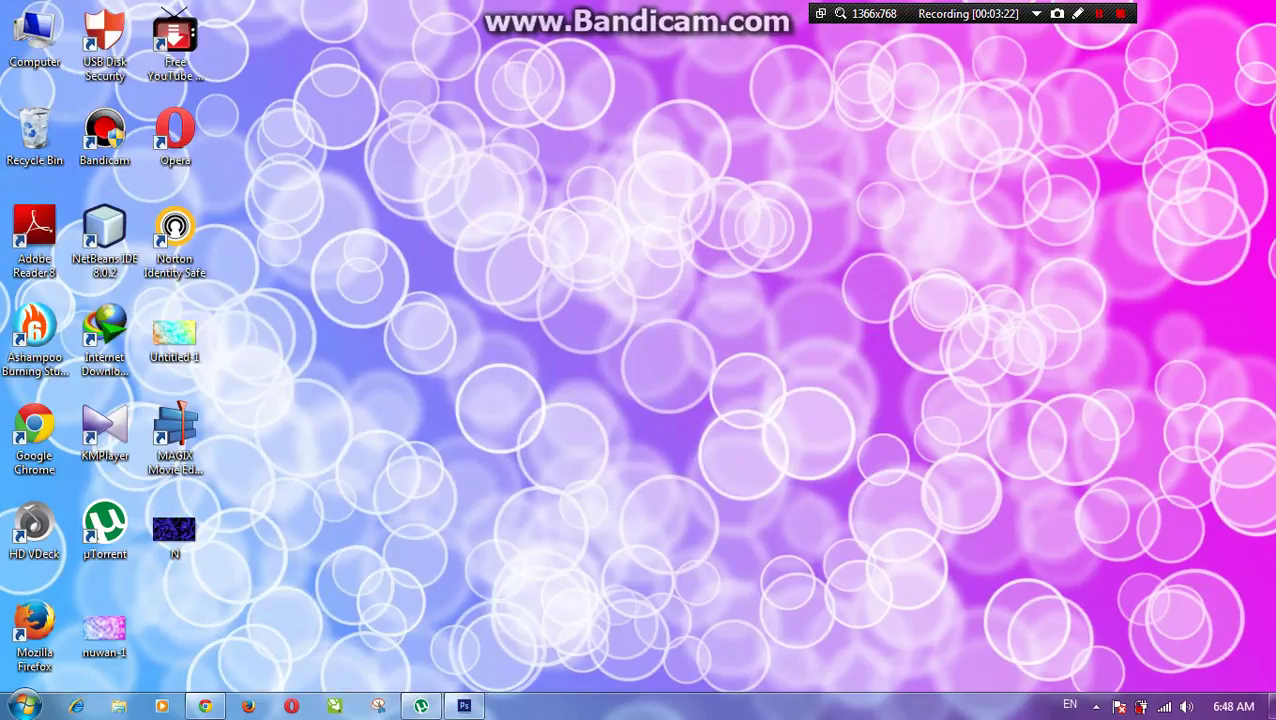
{"action": "double_click", "coordinate": [175, 530]}
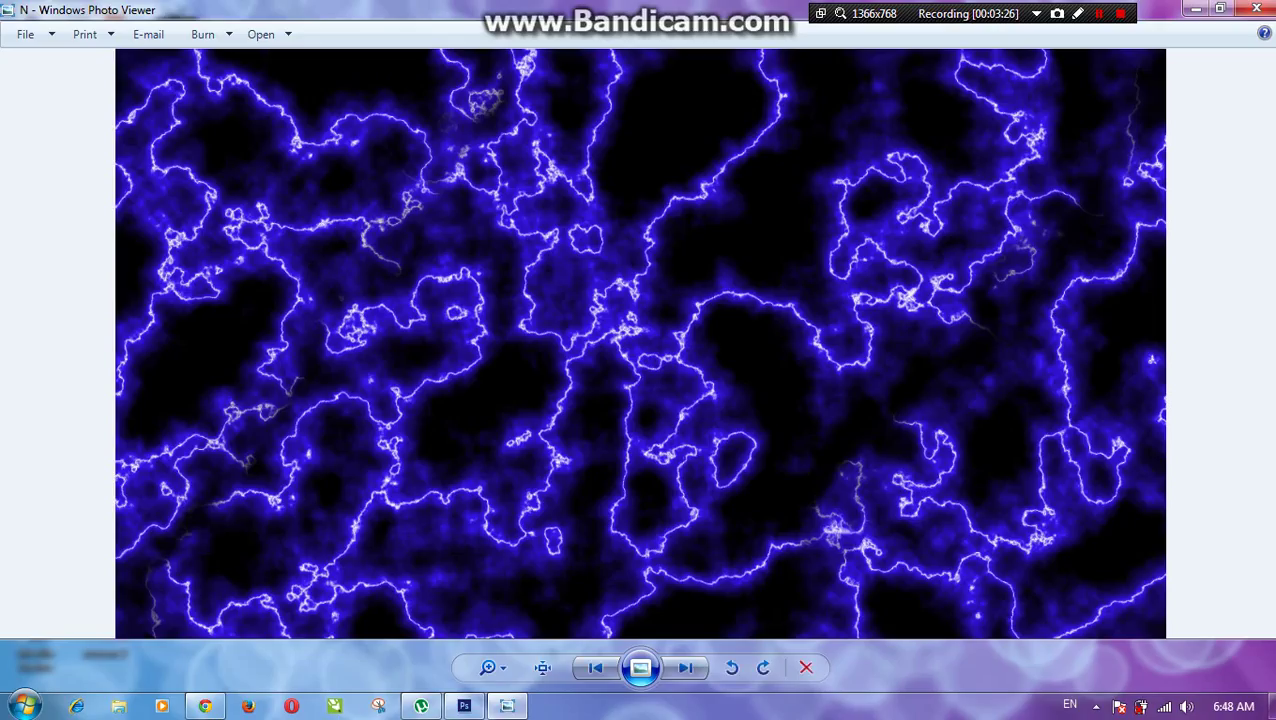
{"action": "scroll", "coordinate": [516, 287], "scroll_direction": "up", "scroll_amount": 2}
{"action": "scroll", "coordinate": [516, 287], "scroll_direction": "down", "scroll_amount": 2}
{"action": "left_click", "coordinate": [1257, 9]}
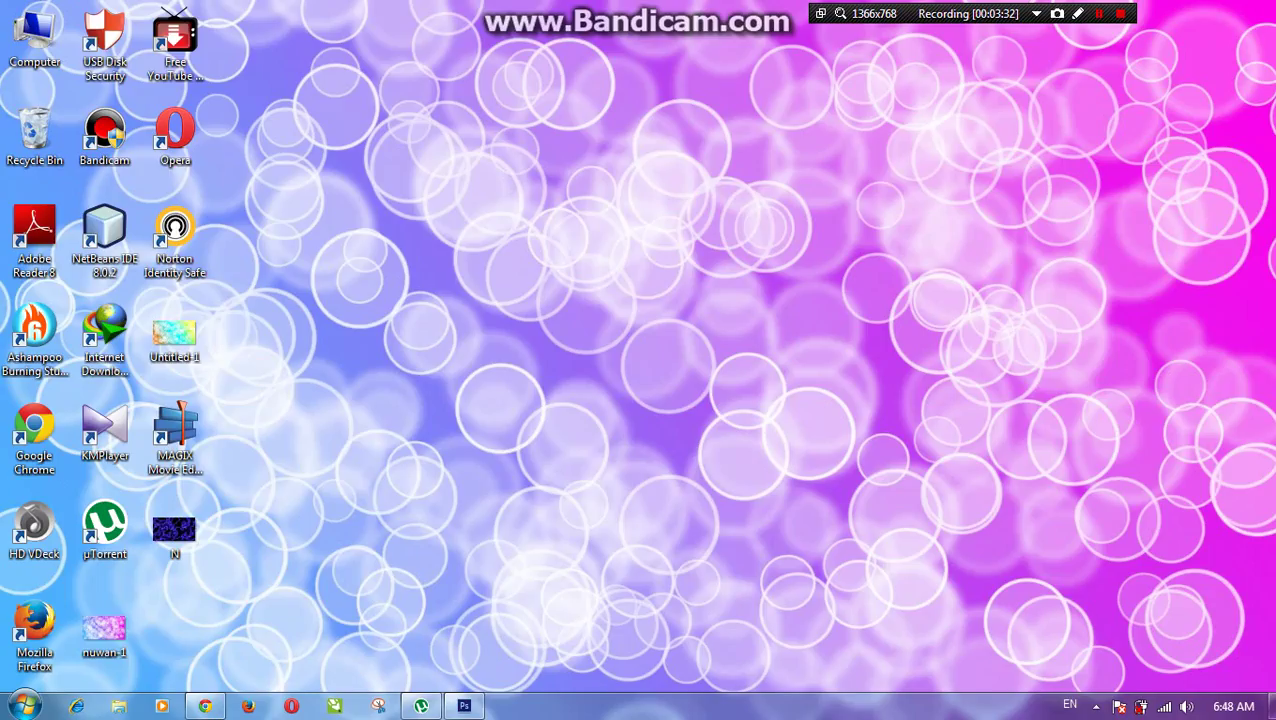
{"action": "left_click", "coordinate": [464, 706]}
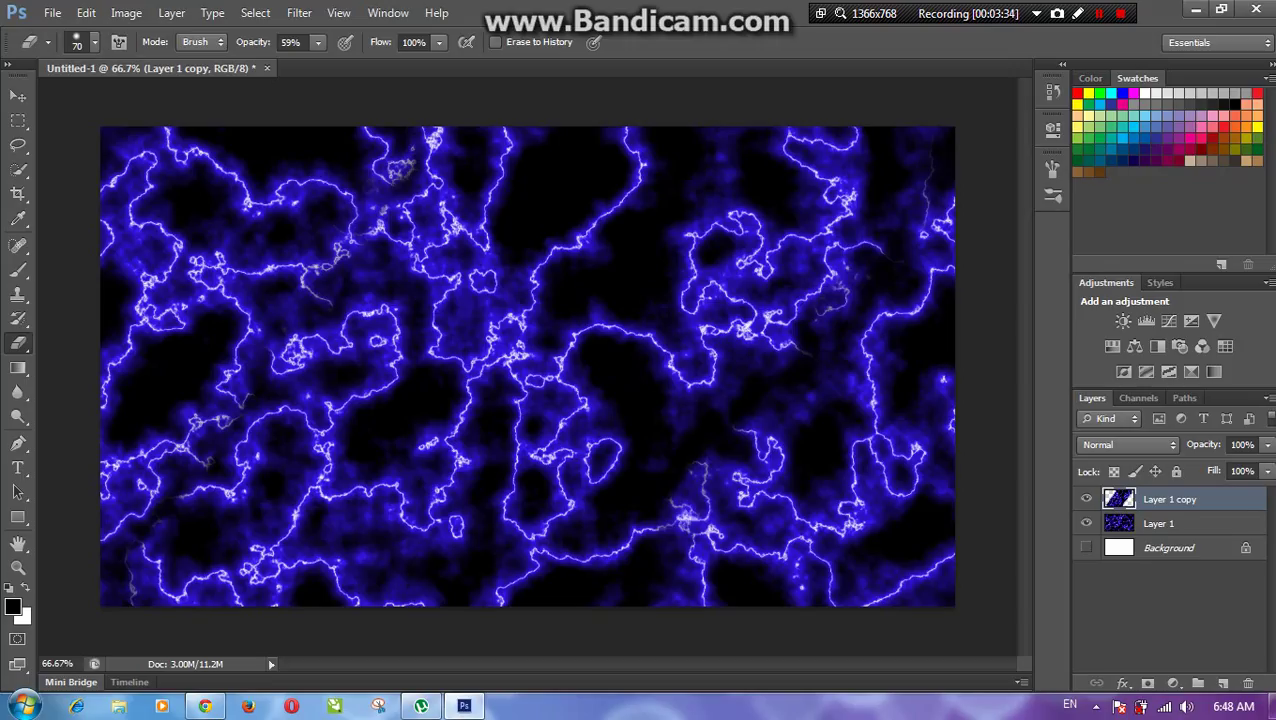